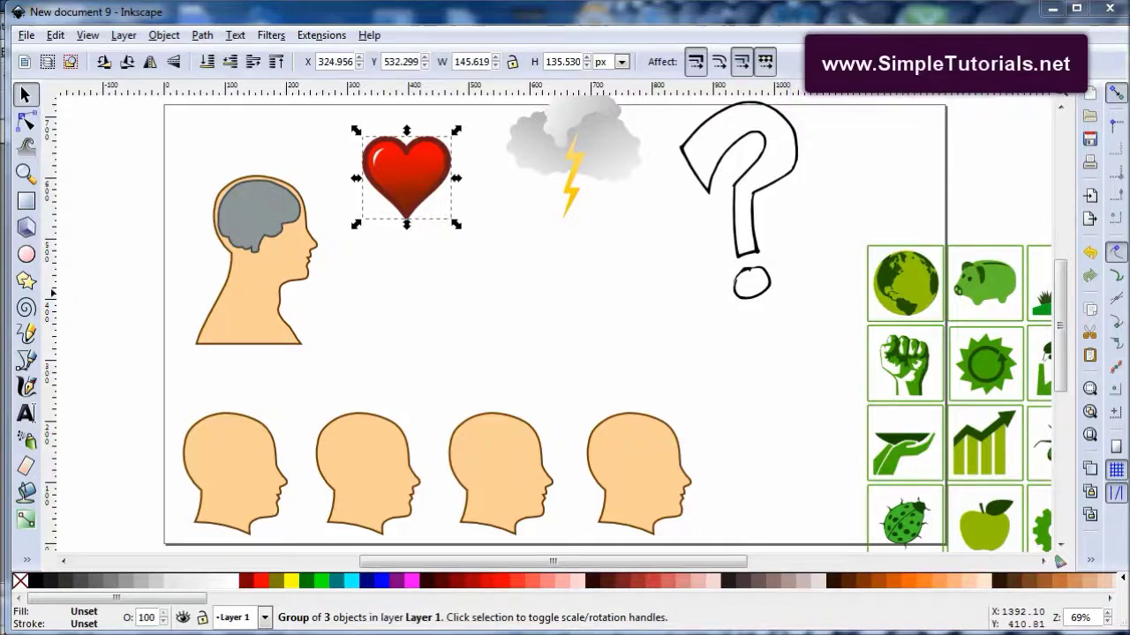
Bring the openclipart 'Silhouette of a brain' browser page over the Inkscape drawing.
{"action": "left_click_drag", "start_coordinate": [1129, 244], "coordinate": [362, 23]}
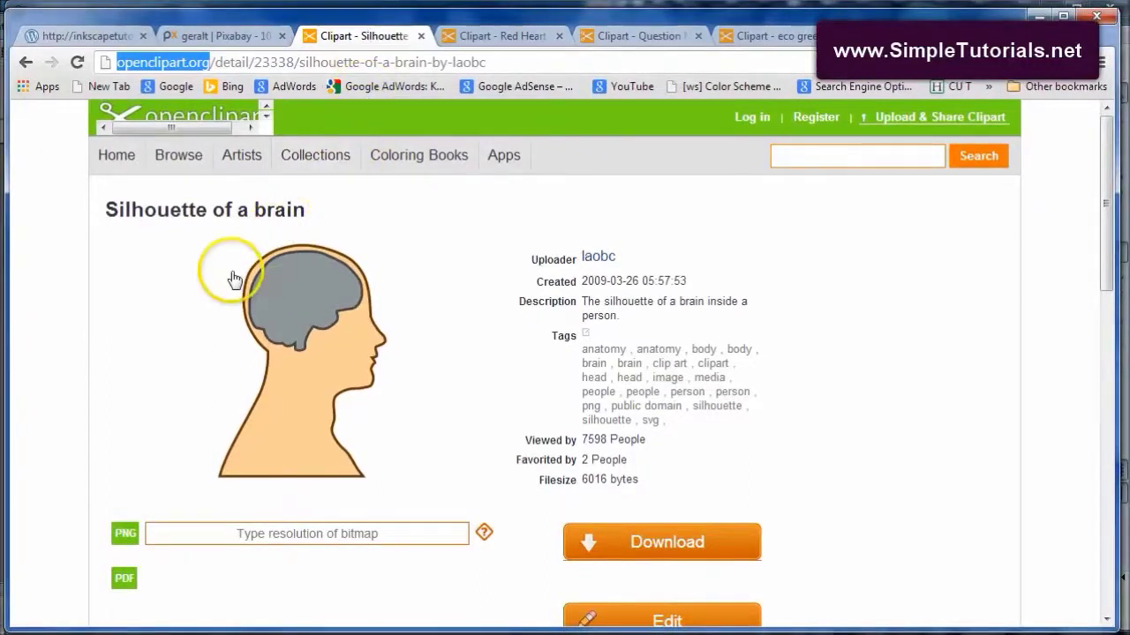
{"action": "left_click", "coordinate": [188, 61]}
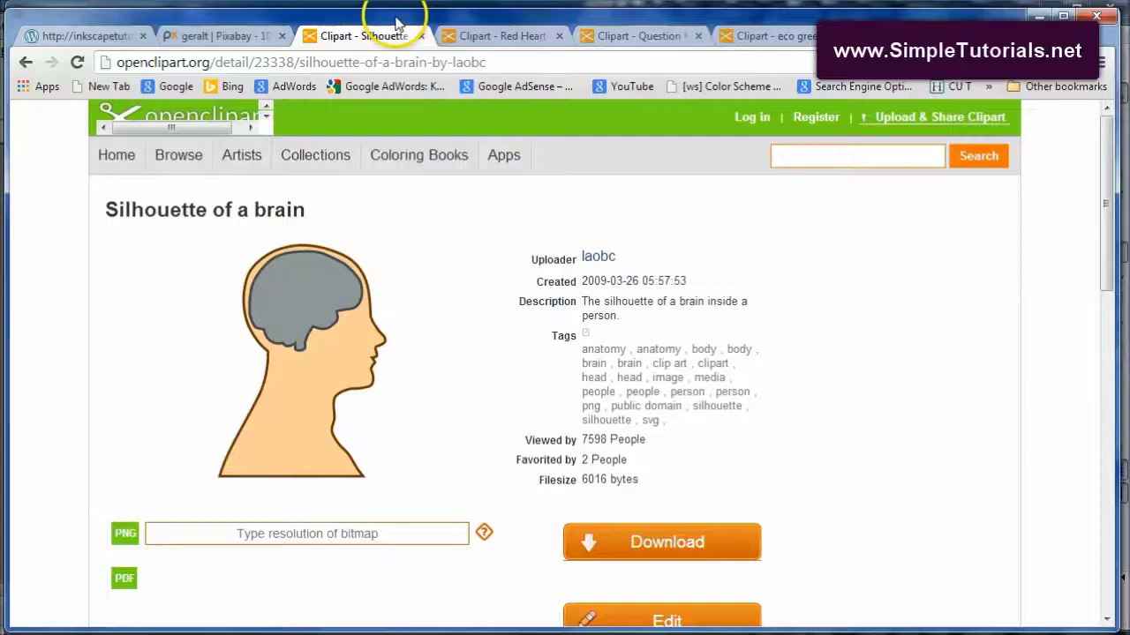
{"action": "left_click_drag", "start_coordinate": [450, 27], "coordinate": [974, 193]}
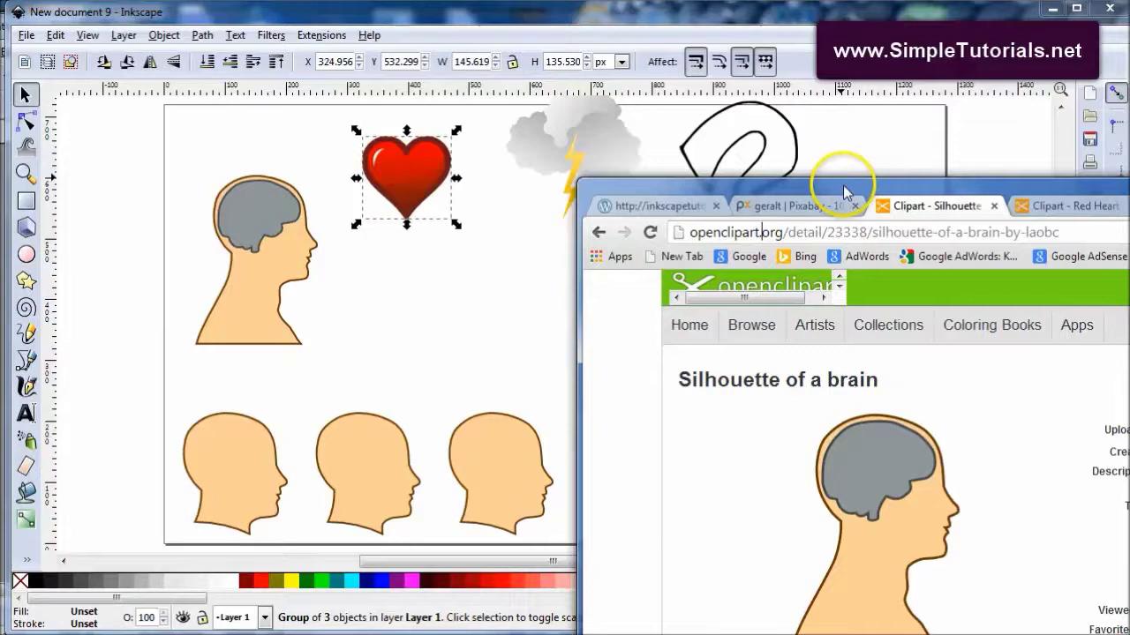
{"action": "left_click_drag", "start_coordinate": [844, 193], "coordinate": [271, 19]}
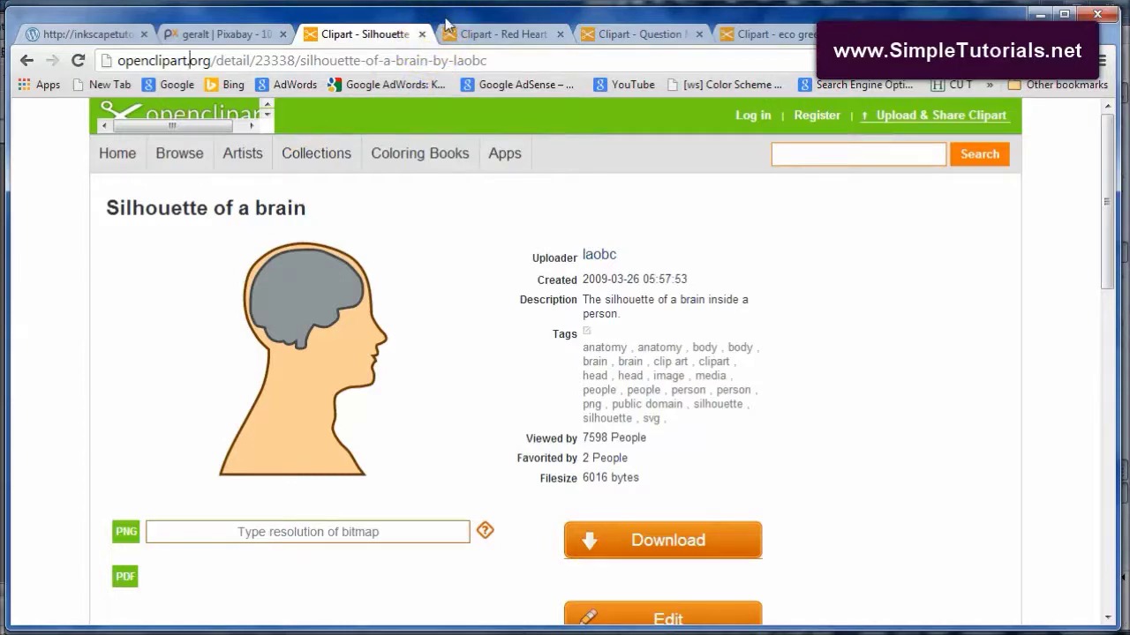
{"action": "mouse_move", "coordinate": [445, 24]}
{"action": "left_mouse_down"}
{"action": "mouse_move", "coordinate": [883, 26]}
{"action": "mouse_move", "coordinate": [412, 29]}
{"action": "mouse_move", "coordinate": [471, 24]}
{"action": "mouse_move", "coordinate": [443, 22]}
{"action": "left_mouse_up"}
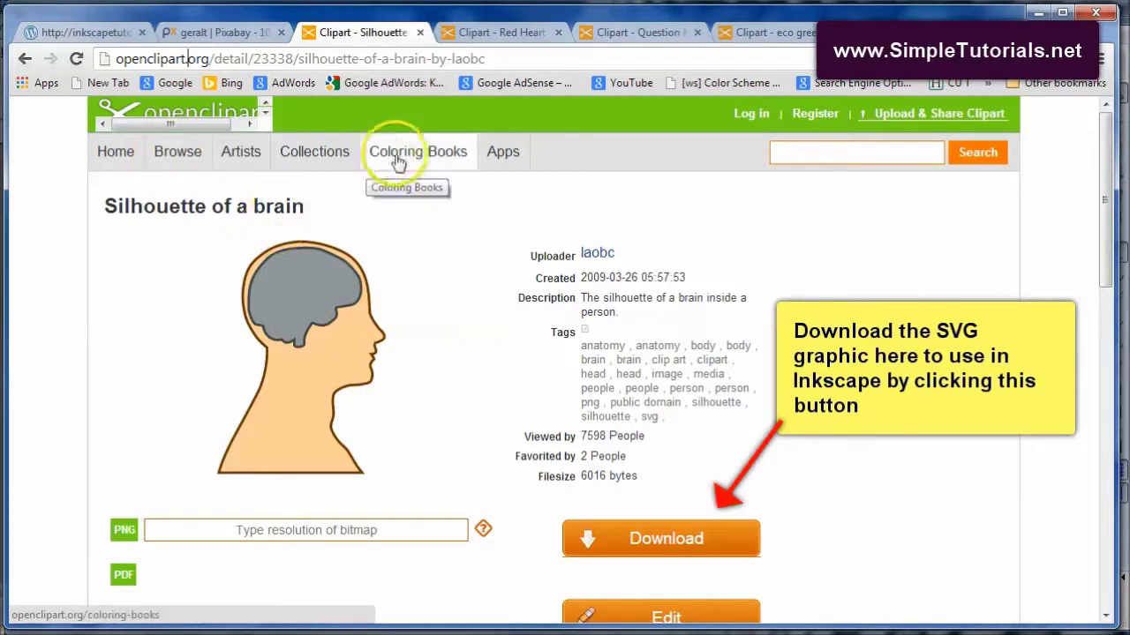
View the Red Heart, Question Mark, eco green and Clouds clipart pages, then move the browser aside.
{"action": "left_click", "coordinate": [452, 29]}
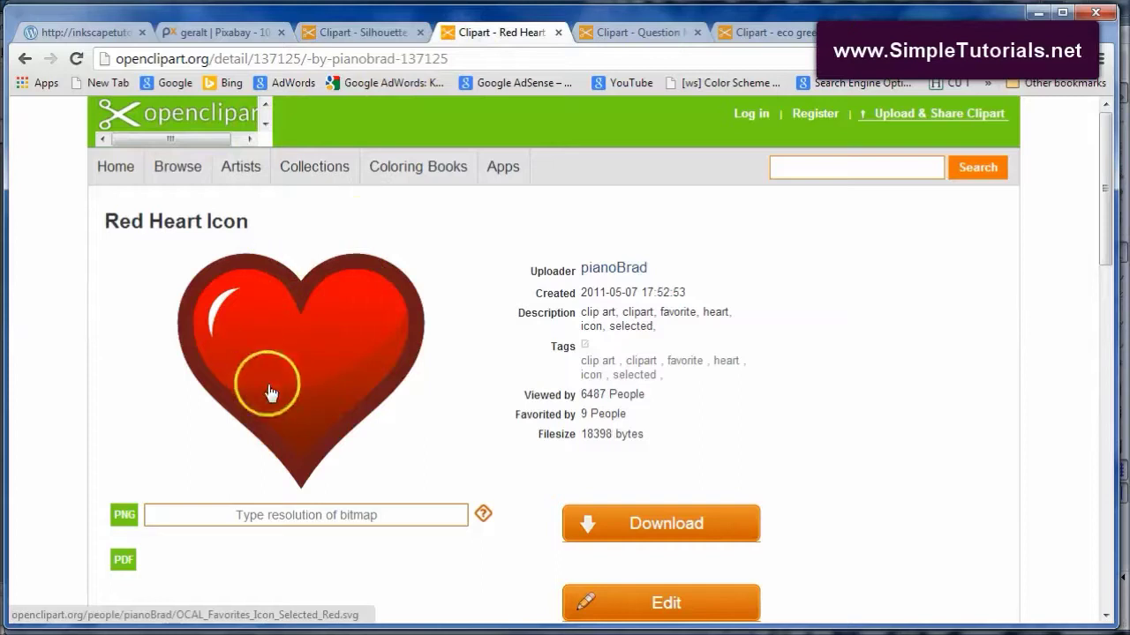
{"action": "left_click", "coordinate": [607, 32]}
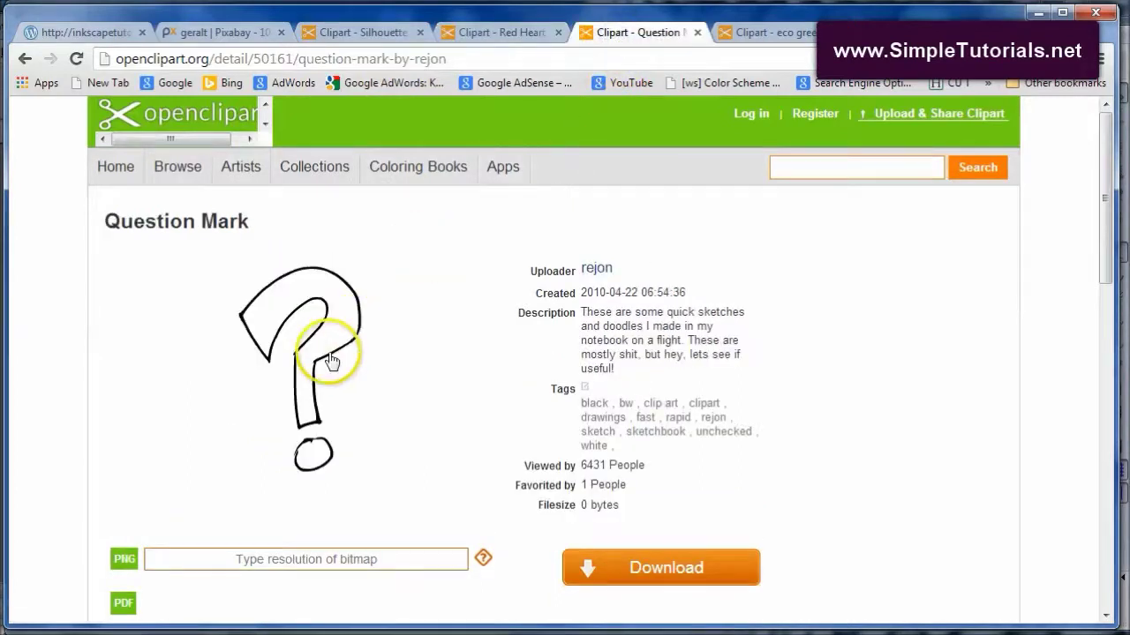
{"action": "left_click", "coordinate": [766, 32]}
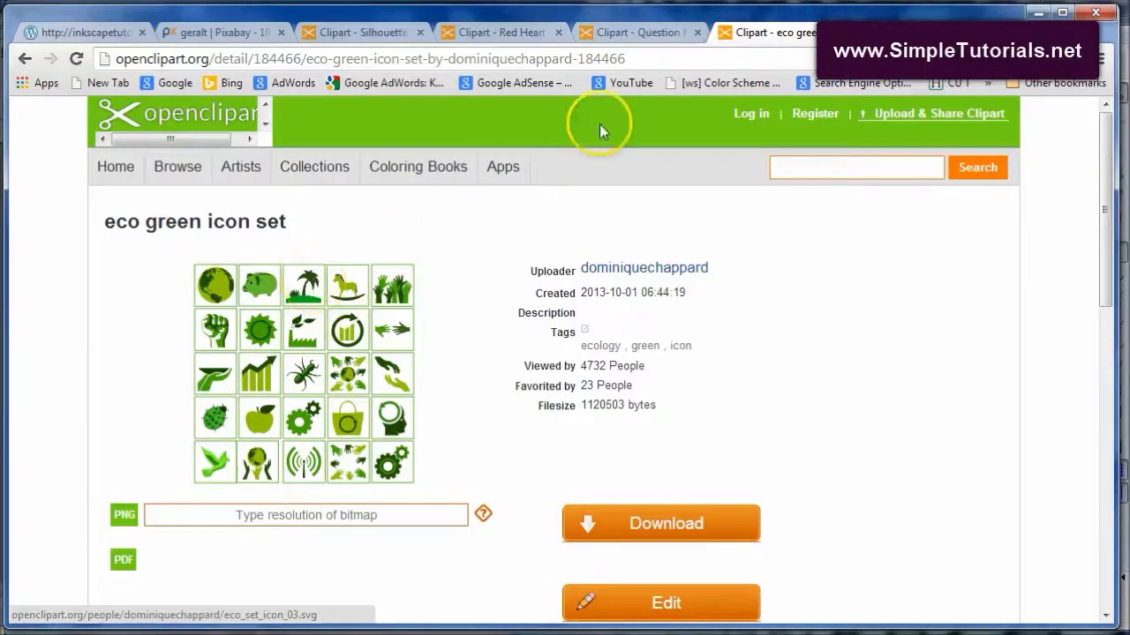
{"action": "key", "text": "alt+Left"}
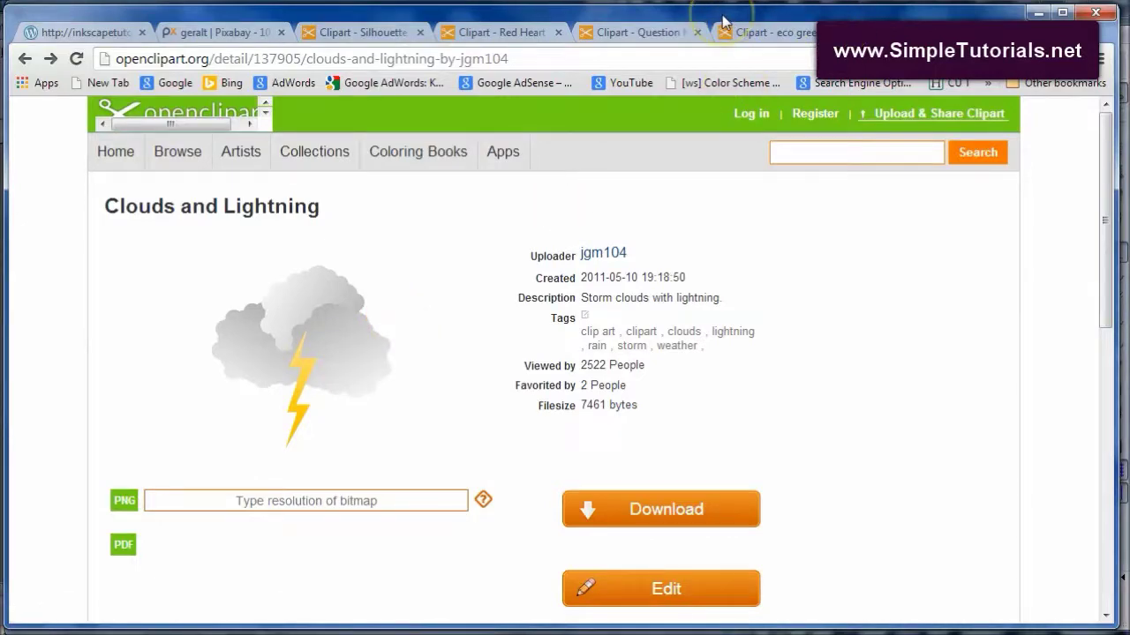
{"action": "left_click_drag", "start_coordinate": [722, 21], "coordinate": [1129, 159]}
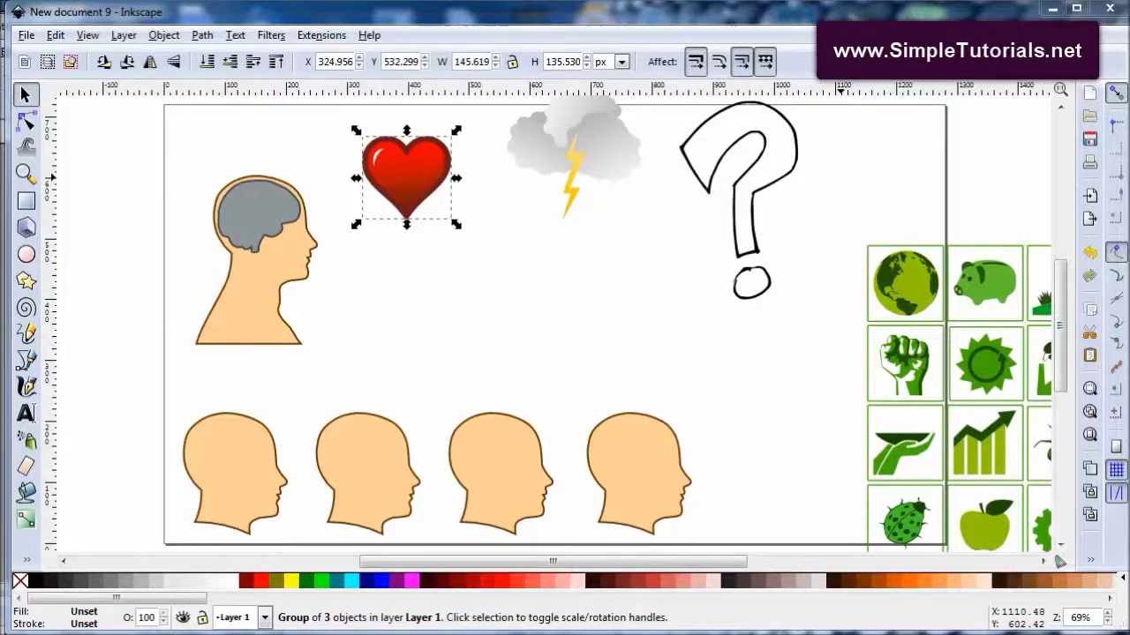
Import laobc_Silhouette_of_a_brain.svg from the 'icons in heads' folder onto the canvas.
{"action": "left_click_drag", "start_coordinate": [1129, 155], "coordinate": [939, 139]}
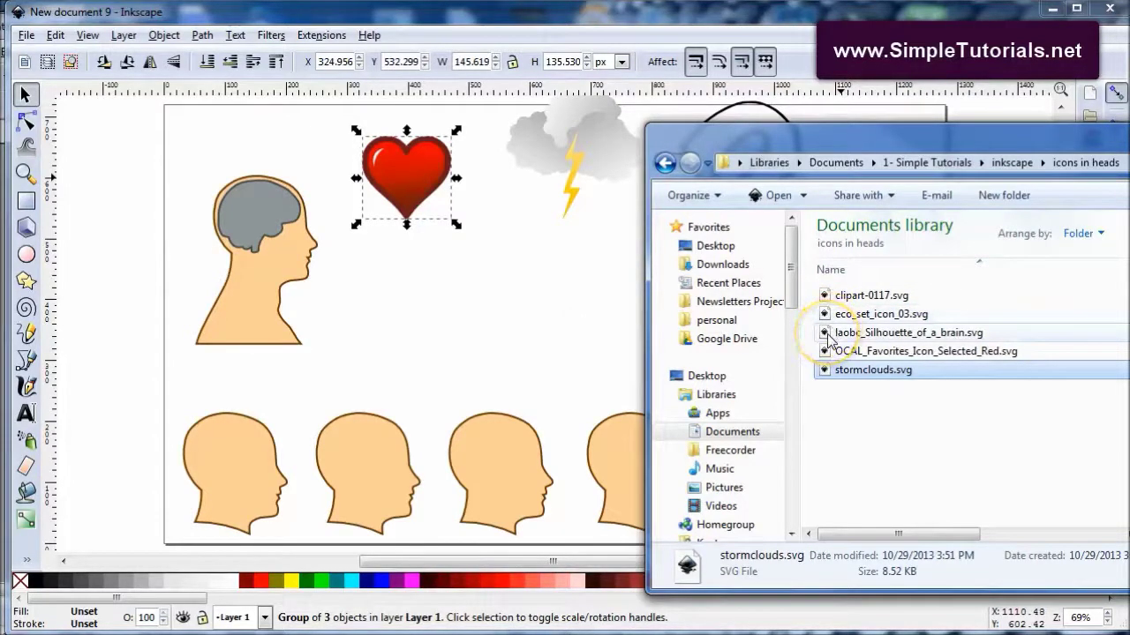
{"action": "left_click", "coordinate": [828, 339]}
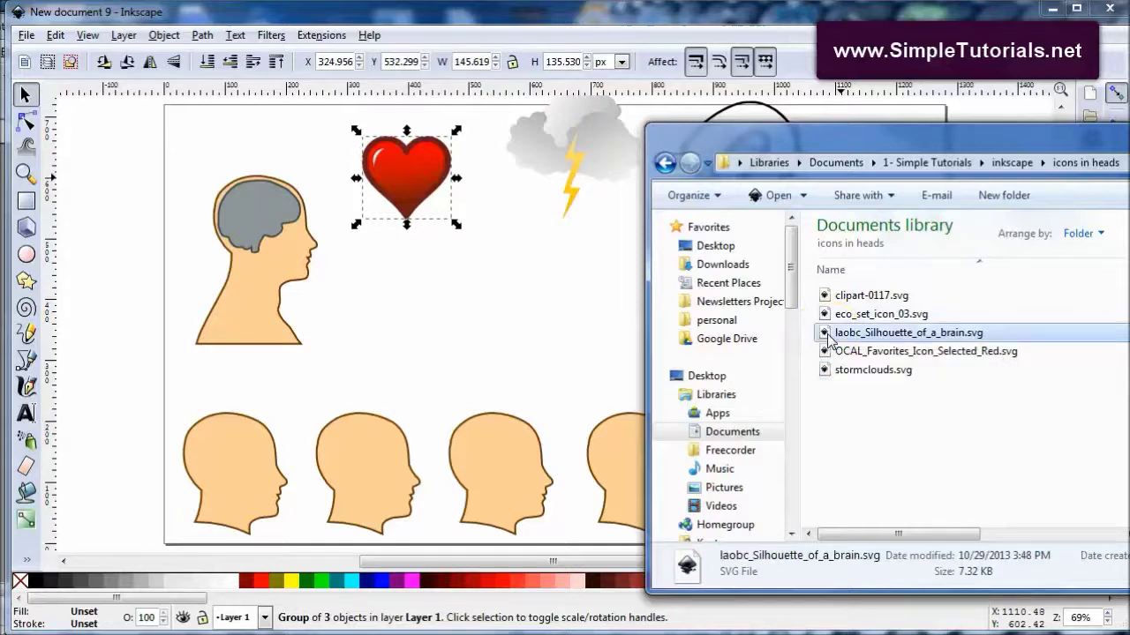
{"action": "left_click_drag", "start_coordinate": [830, 339], "coordinate": [449, 326]}
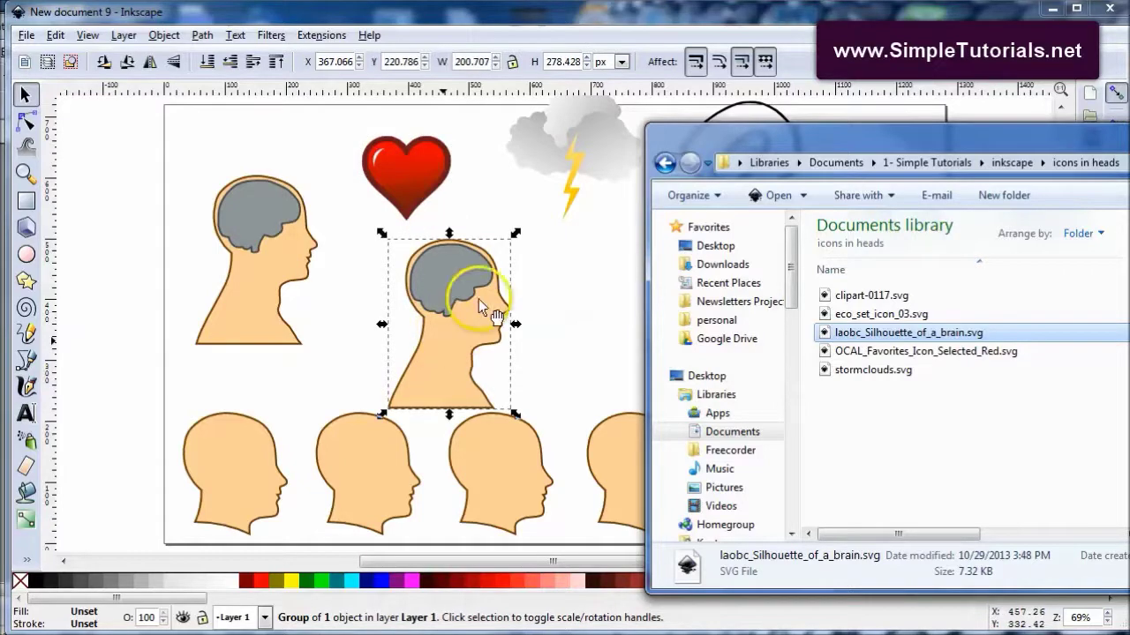
{"action": "left_click", "coordinate": [541, 267]}
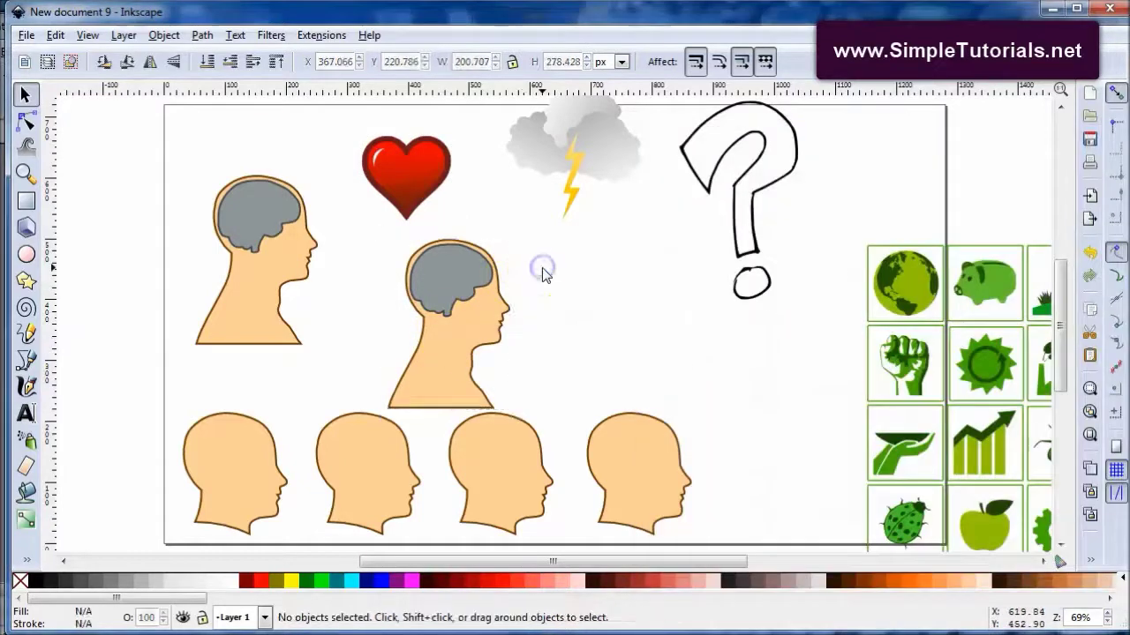
Delete the duplicate brain head, lower the storm cloud slightly, and bring the Clouds page back.
{"action": "left_click", "coordinate": [472, 304]}
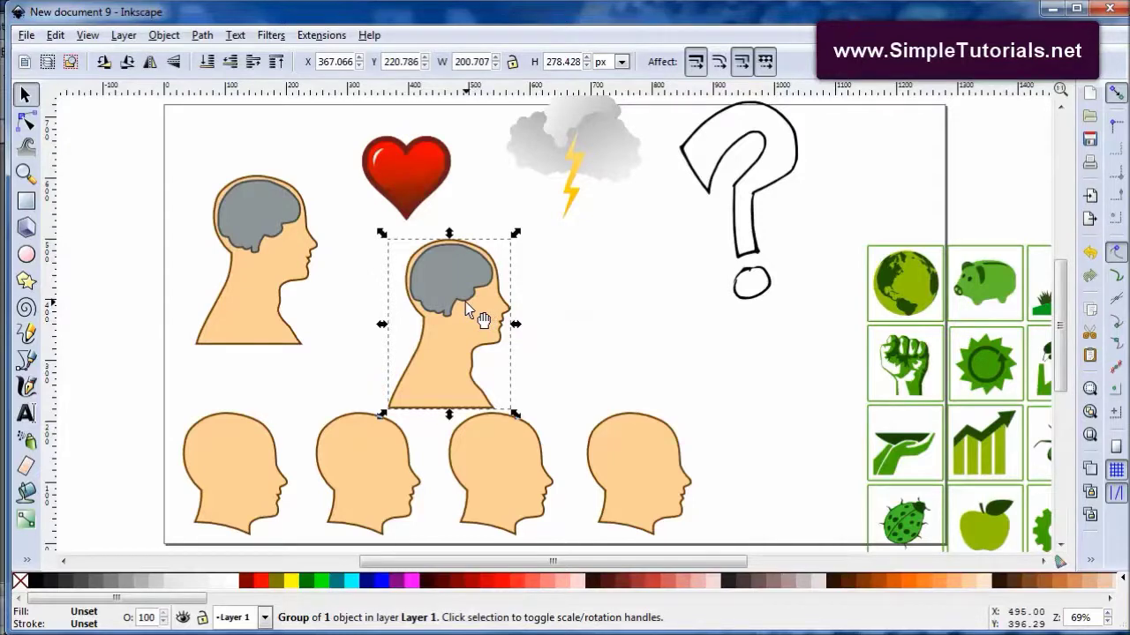
{"action": "key", "text": "Delete"}
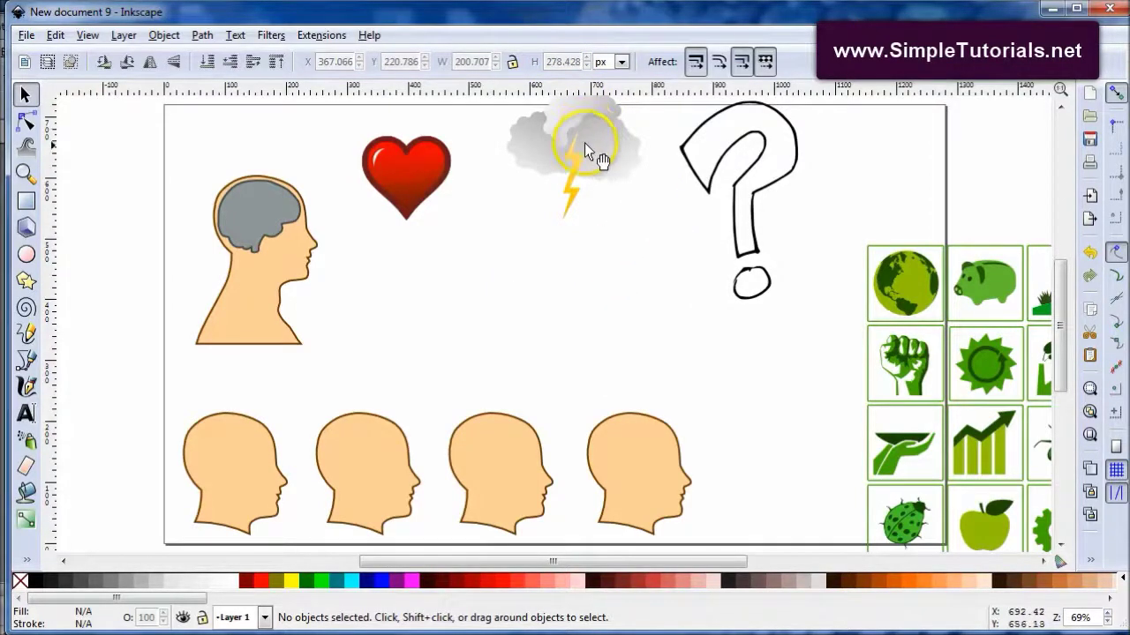
{"action": "left_click_drag", "start_coordinate": [584, 143], "coordinate": [587, 193]}
{"action": "left_click", "coordinate": [535, 322]}
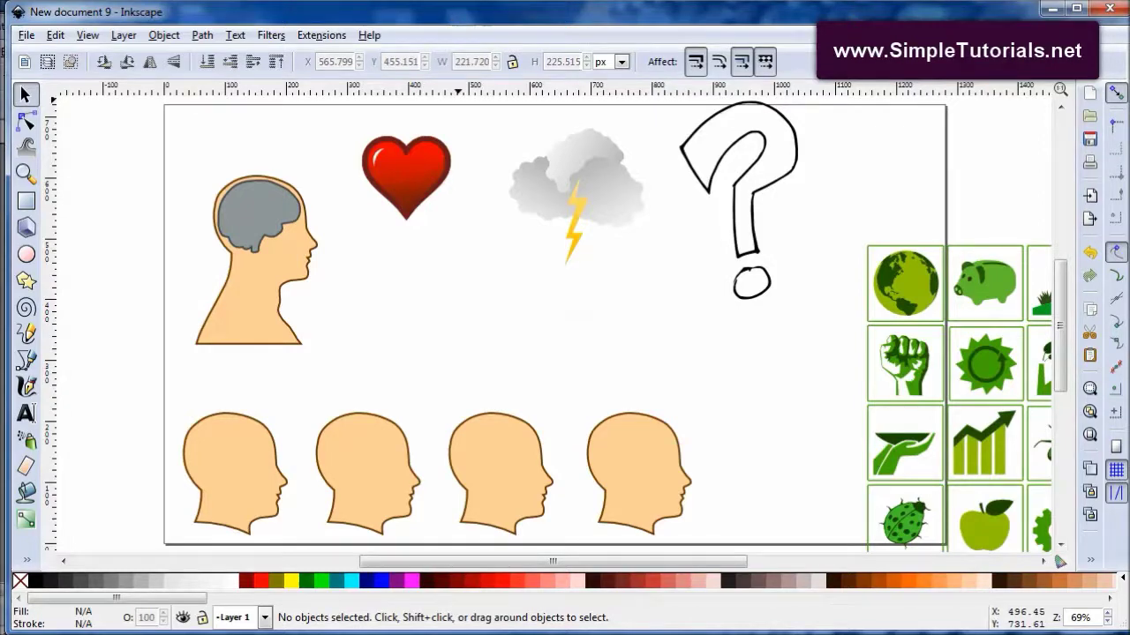
{"action": "left_click_drag", "start_coordinate": [1129, 185], "coordinate": [472, 86]}
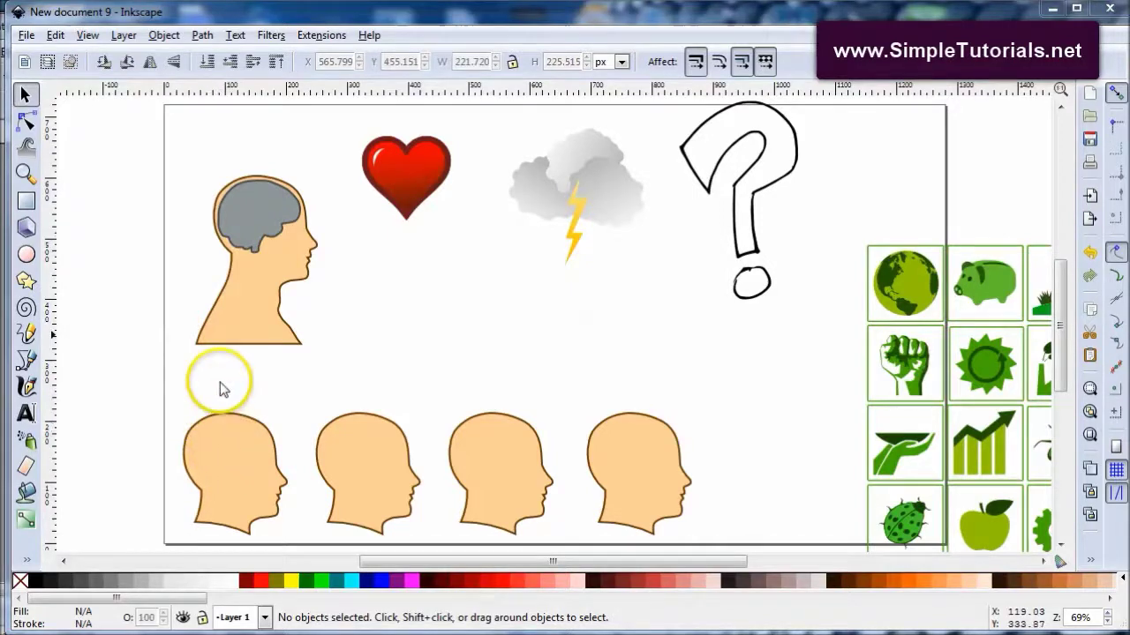
Remove the grey brain from the head, then undo and nudge the brain back inside.
{"action": "left_click", "coordinate": [253, 226]}
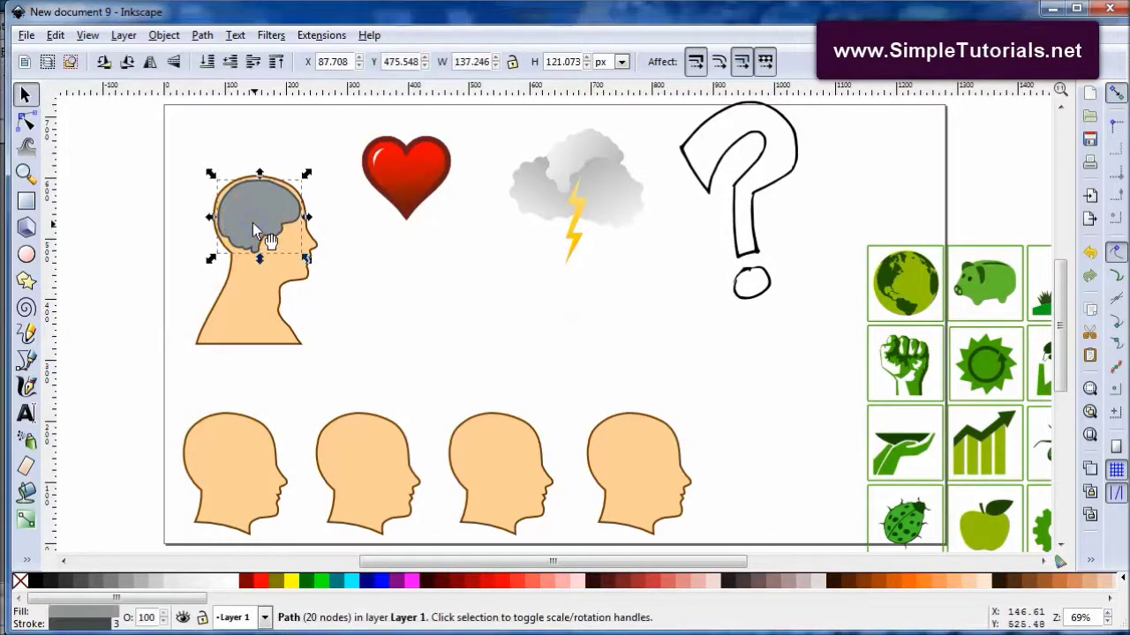
{"action": "left_click_drag", "start_coordinate": [230, 199], "coordinate": [178, 159]}
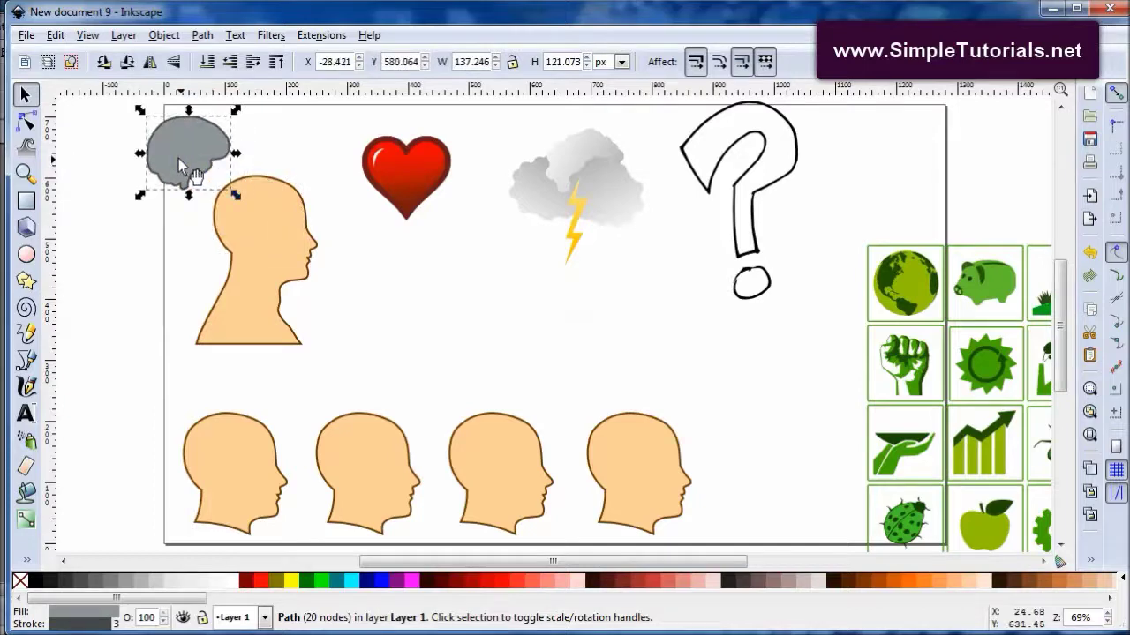
{"action": "key", "text": "Delete"}
{"action": "left_click", "coordinate": [244, 227]}
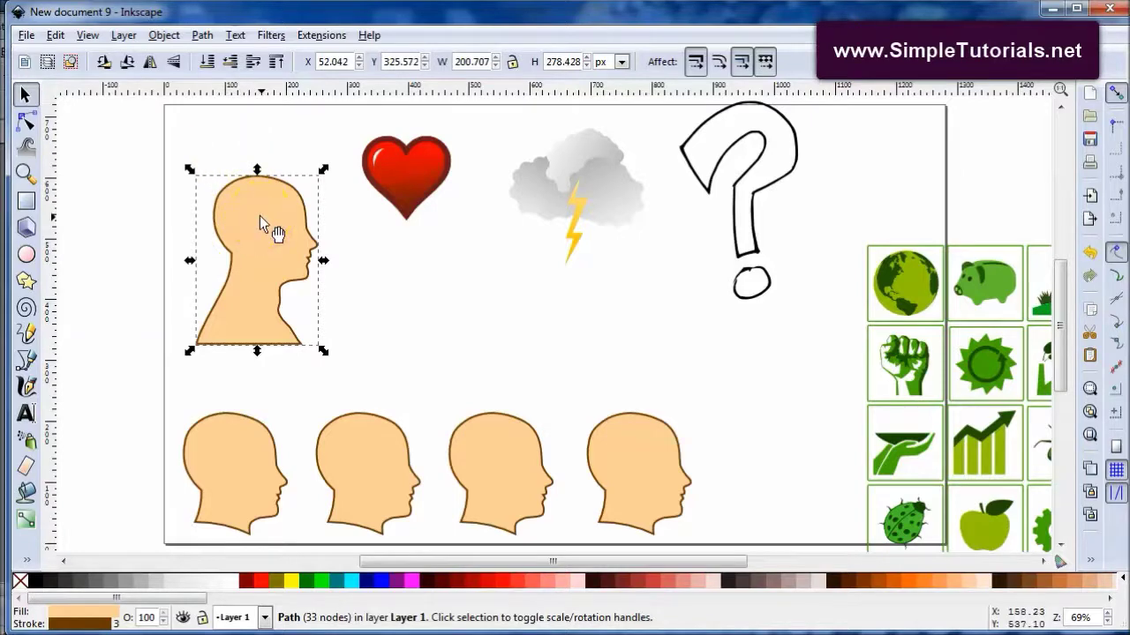
{"action": "left_click", "coordinate": [55, 35]}
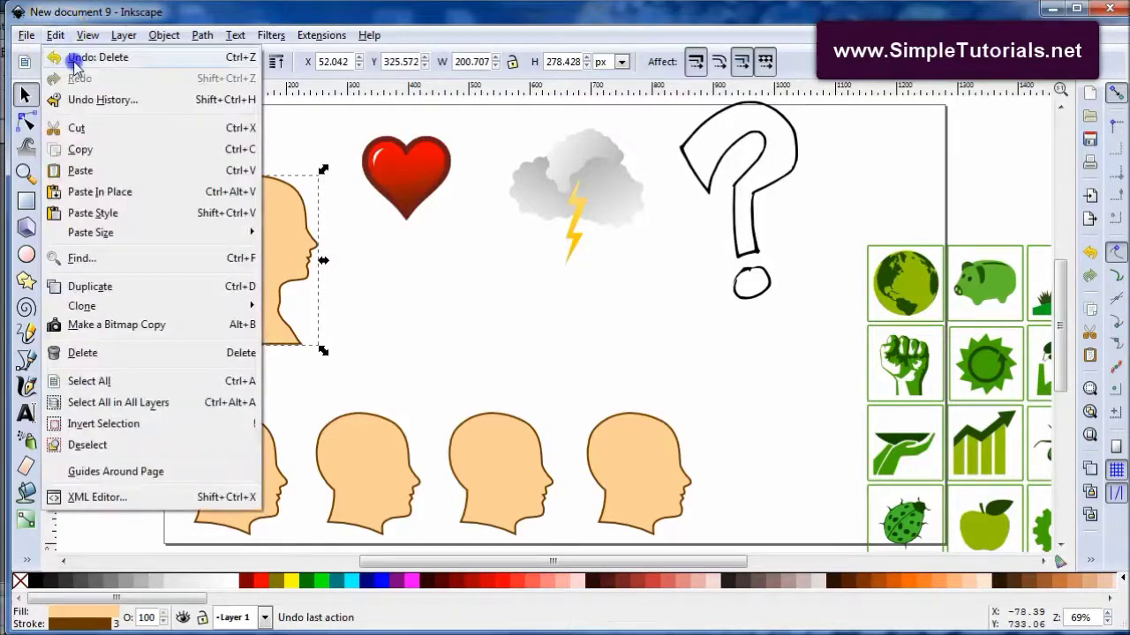
{"action": "left_click", "coordinate": [74, 58]}
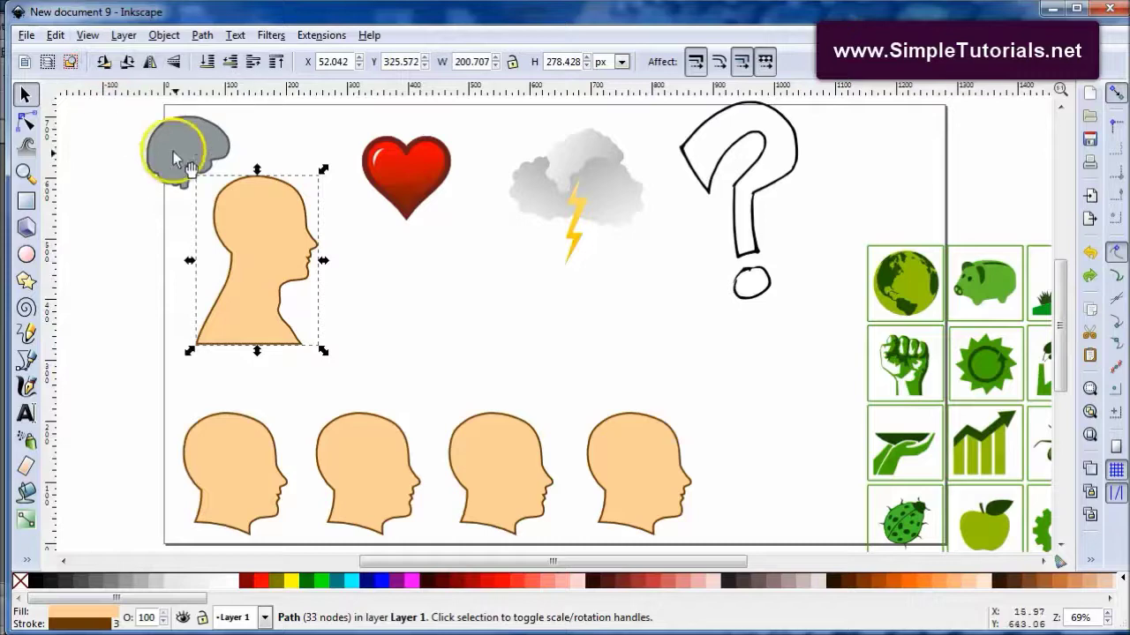
{"action": "left_click", "coordinate": [250, 210]}
{"action": "left_click_drag", "start_coordinate": [248, 206], "coordinate": [251, 219]}
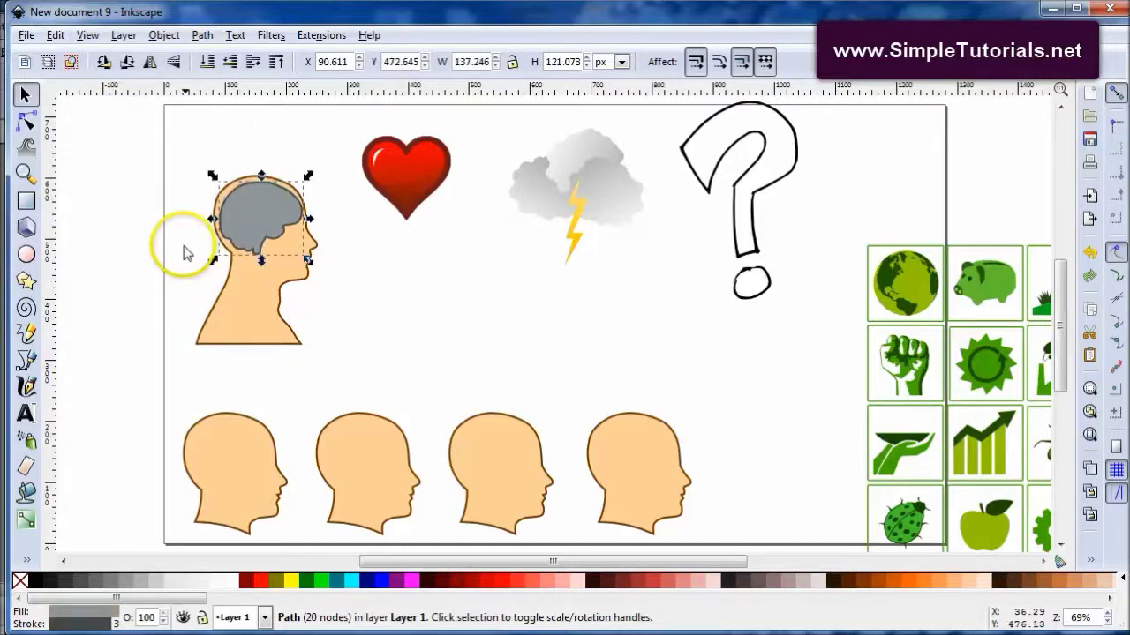
Group and then ungroup the head and brain, and delete the grey brain.
{"action": "left_click_drag", "start_coordinate": [119, 157], "coordinate": [343, 365]}
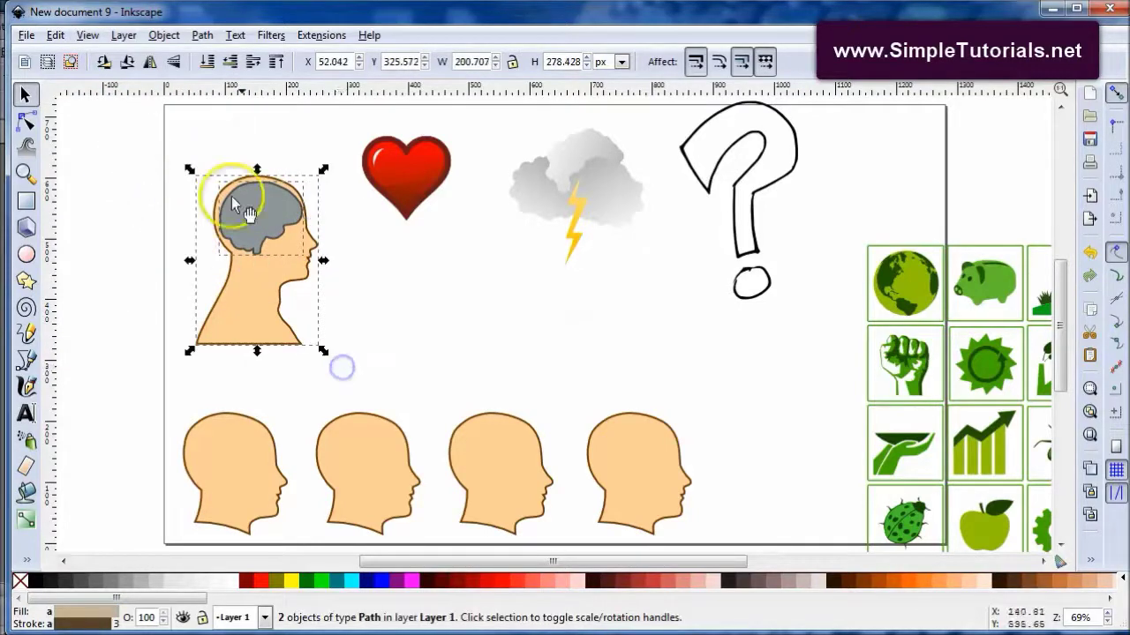
{"action": "left_click", "coordinate": [163, 35]}
{"action": "left_click", "coordinate": [176, 107]}
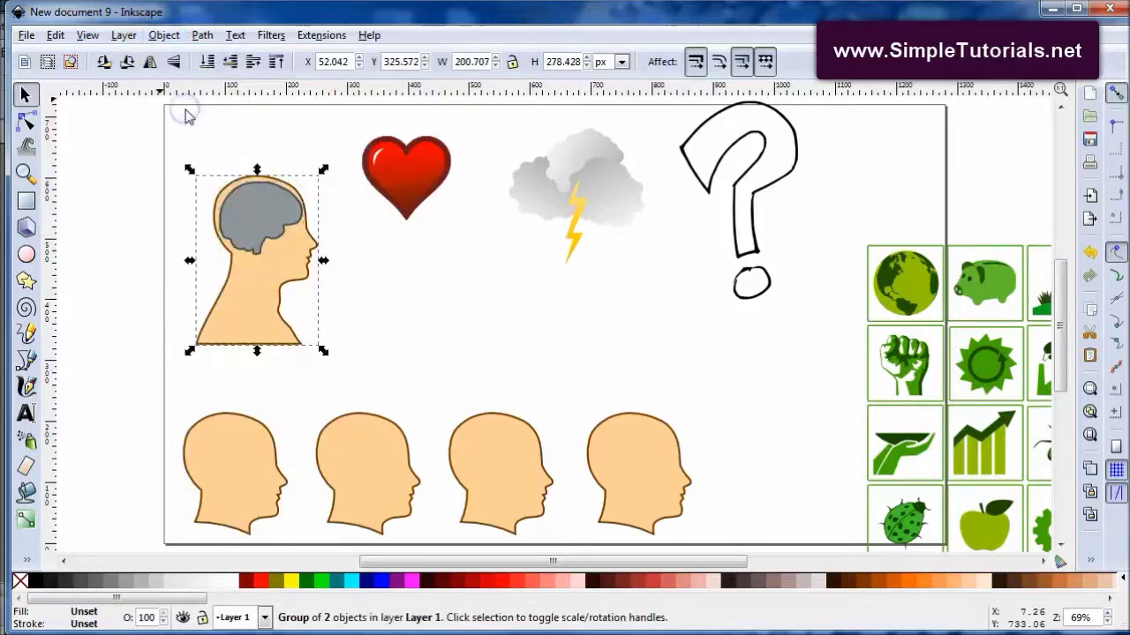
{"action": "left_click", "coordinate": [150, 294]}
{"action": "left_click", "coordinate": [254, 228]}
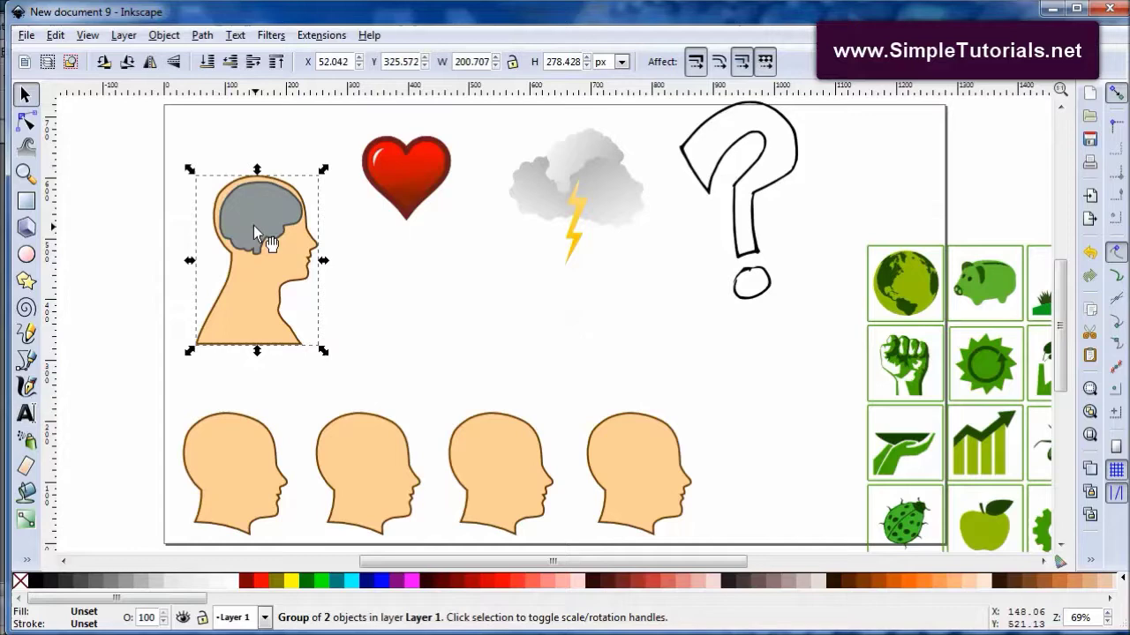
{"action": "right_click", "coordinate": [255, 228]}
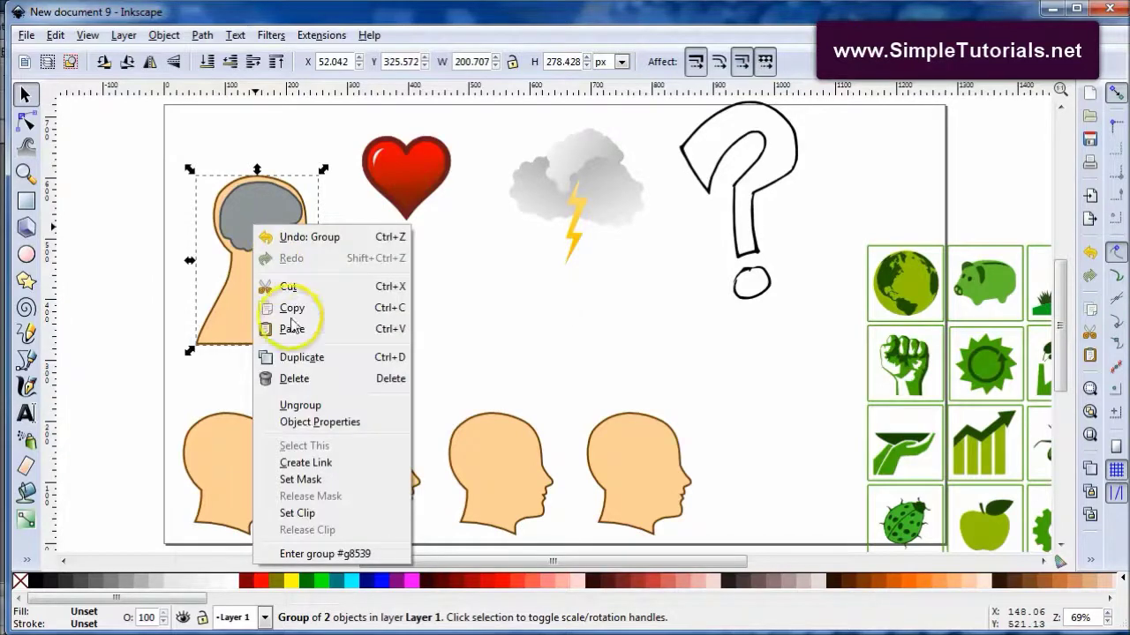
{"action": "left_click", "coordinate": [300, 406]}
{"action": "left_click", "coordinate": [147, 232]}
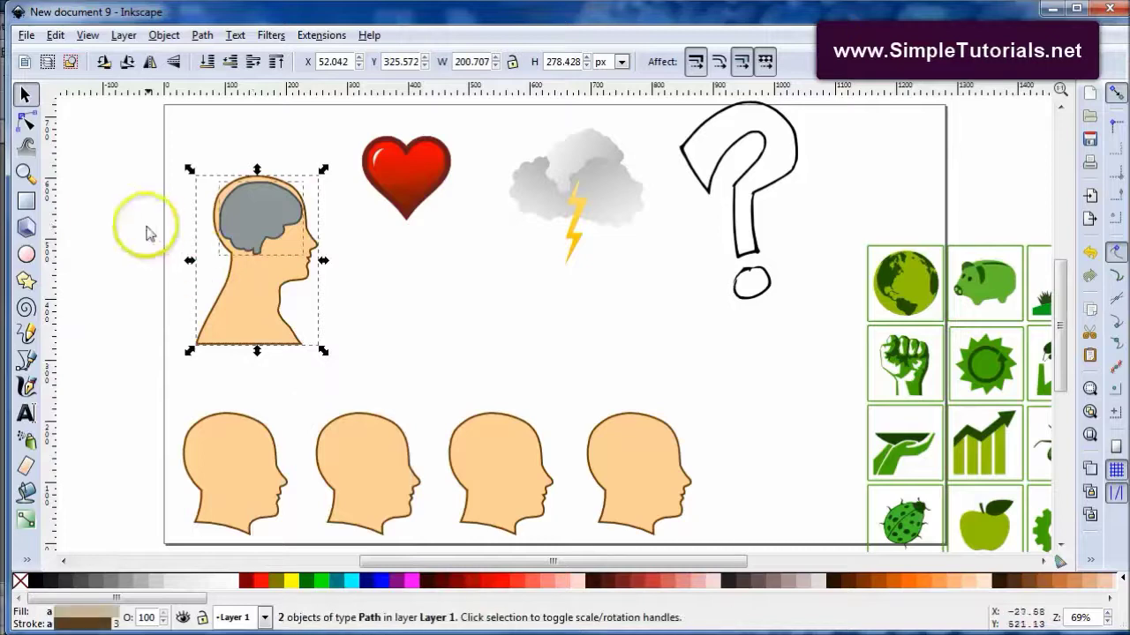
{"action": "left_click", "coordinate": [260, 230]}
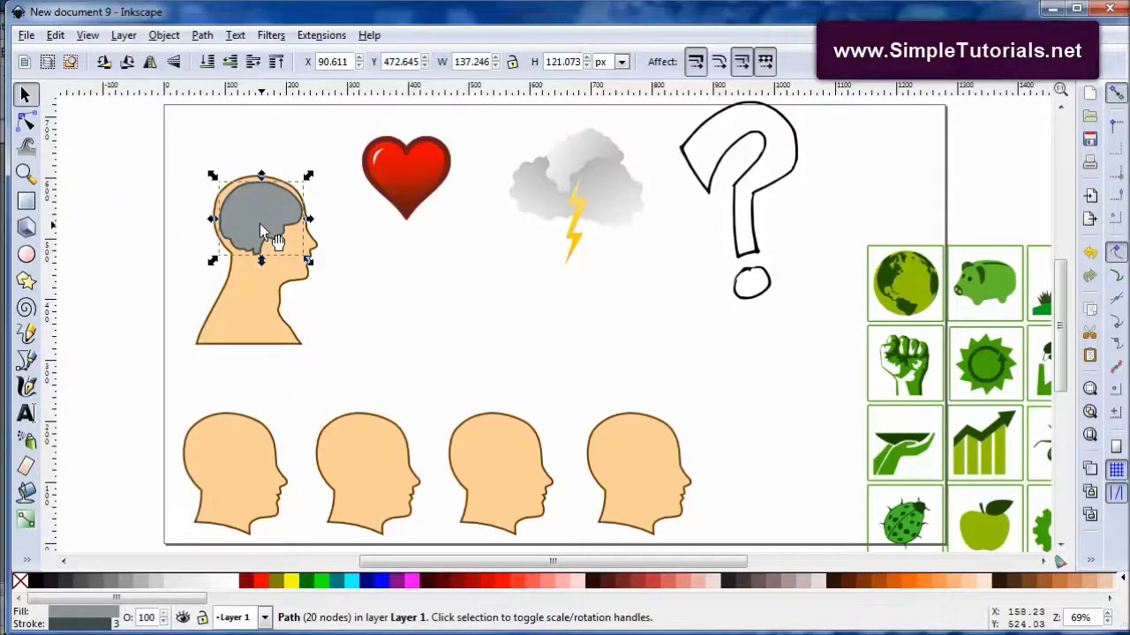
{"action": "key", "text": "Delete"}
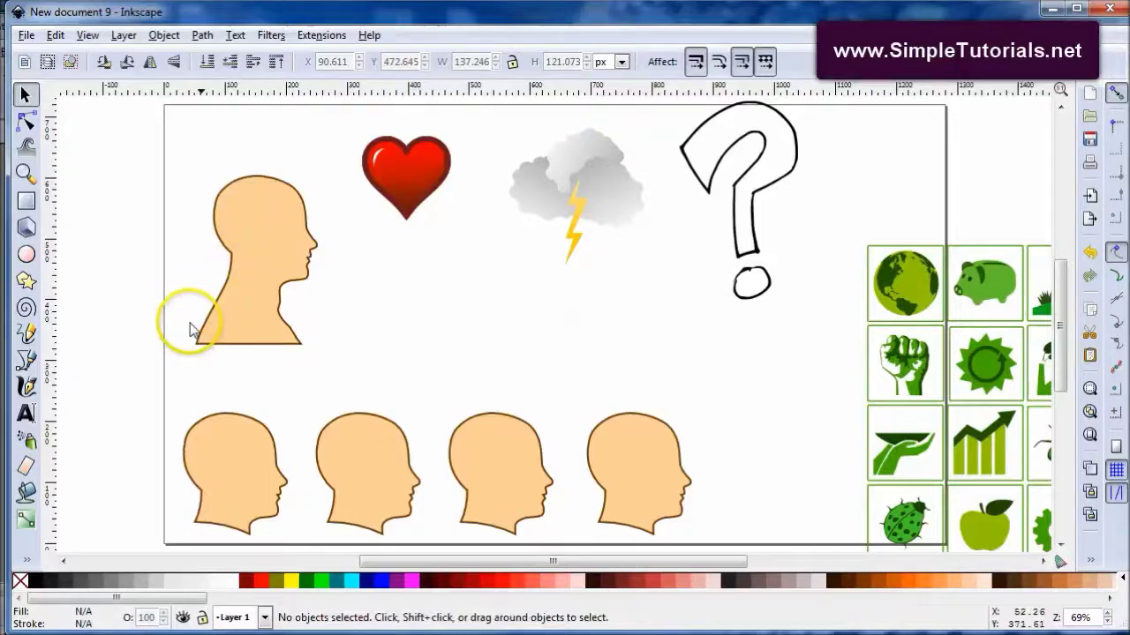
Draw an ellipse over the top head's shoulders and subtract it with Path > Difference.
{"action": "left_click", "coordinate": [255, 245]}
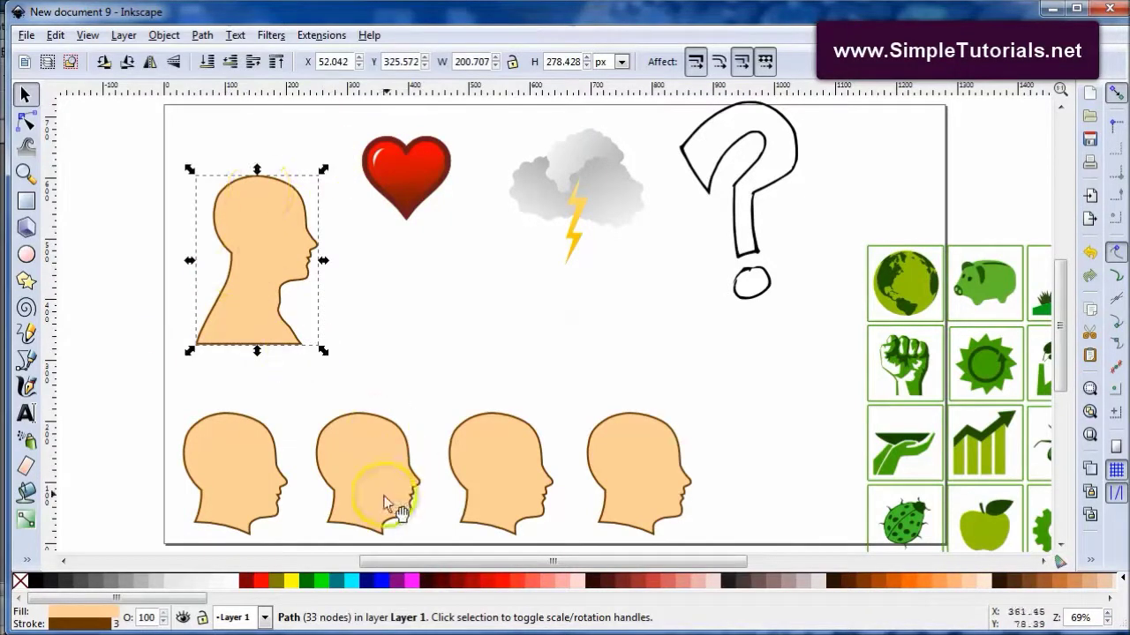
{"action": "left_click", "coordinate": [26, 254]}
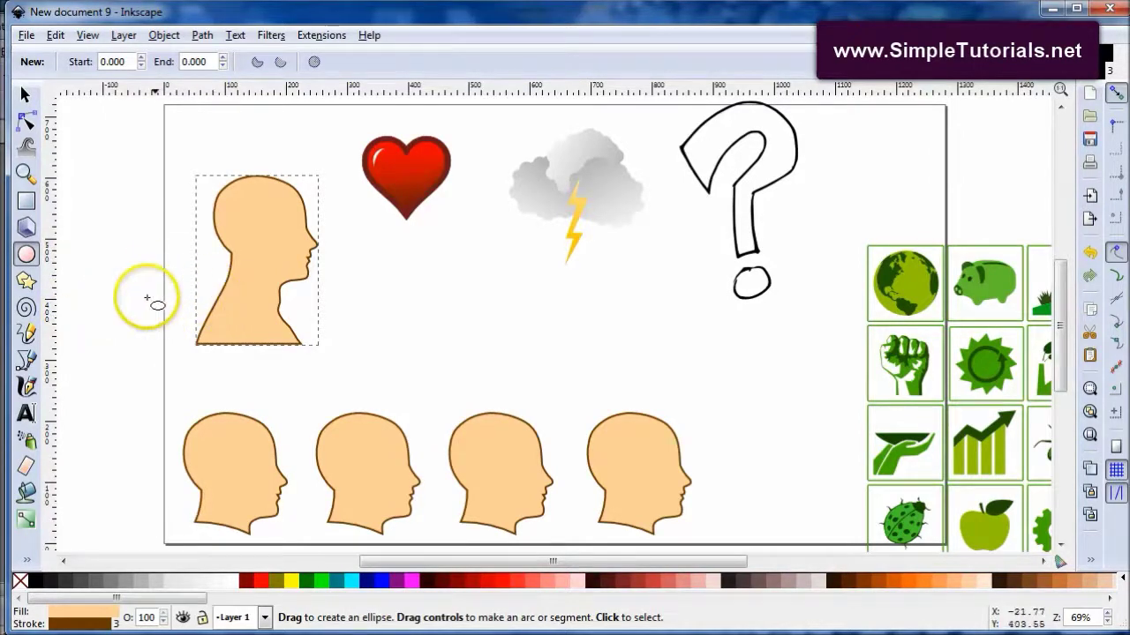
{"action": "left_click_drag", "start_coordinate": [164, 282], "coordinate": [321, 379]}
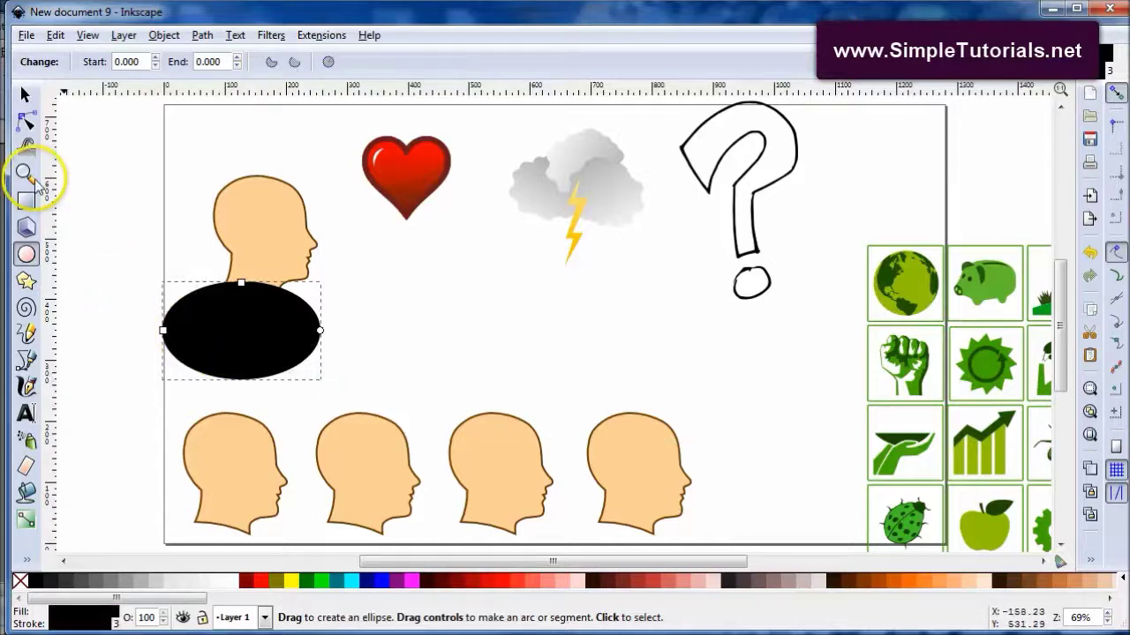
{"action": "left_click", "coordinate": [25, 95]}
{"action": "left_click_drag", "start_coordinate": [240, 314], "coordinate": [231, 317]}
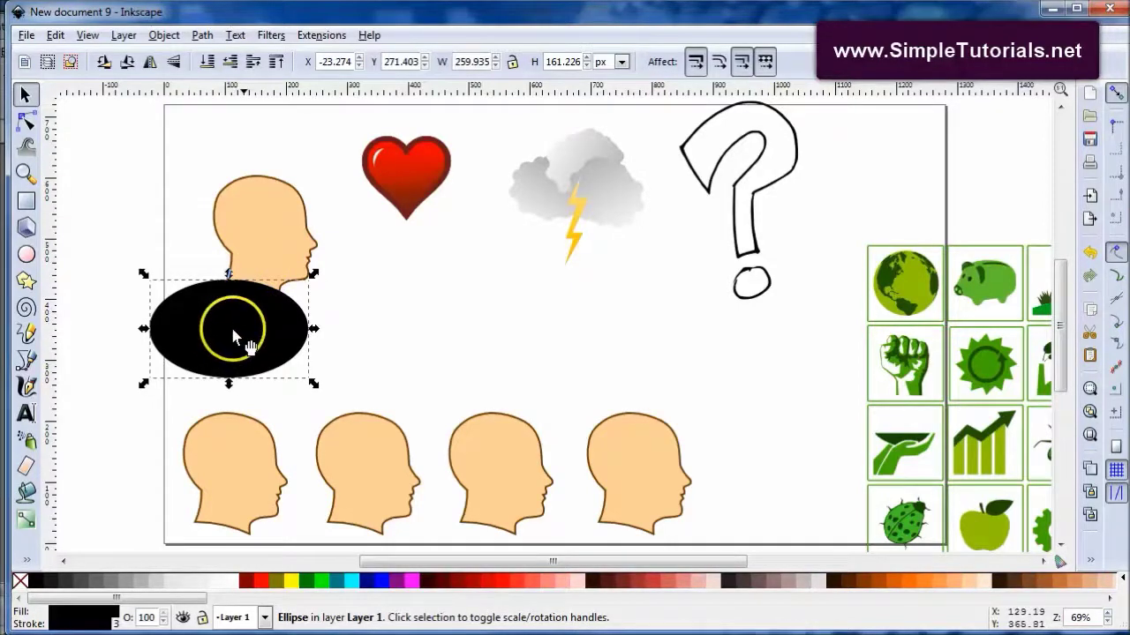
{"action": "left_click", "coordinate": [261, 218], "text": "shift"}
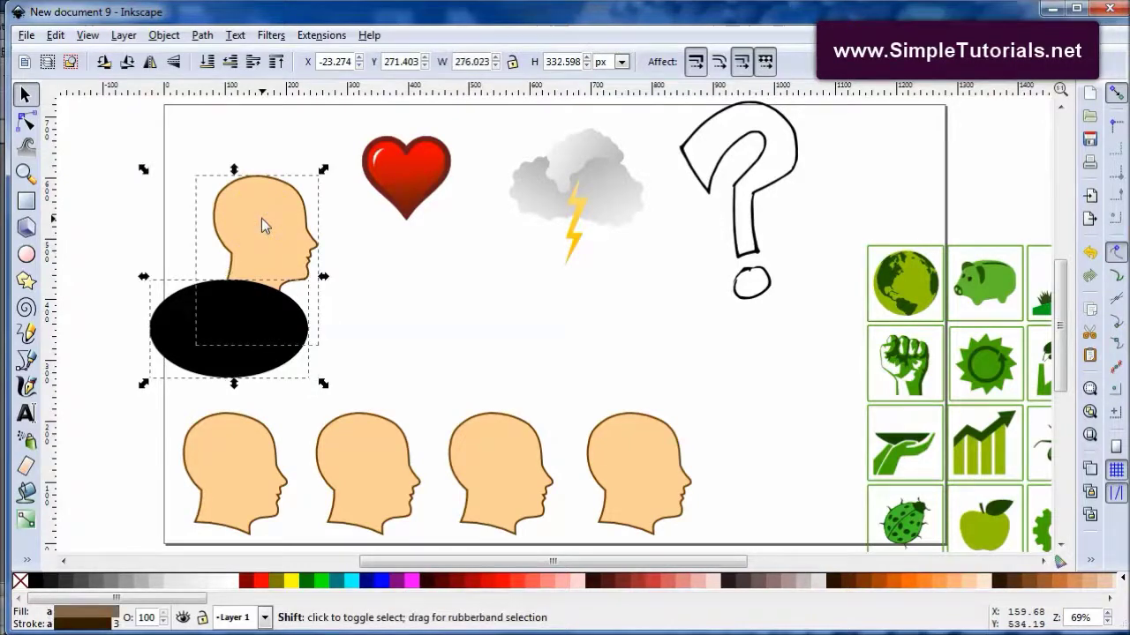
{"action": "left_click", "coordinate": [203, 37]}
{"action": "left_click", "coordinate": [223, 148]}
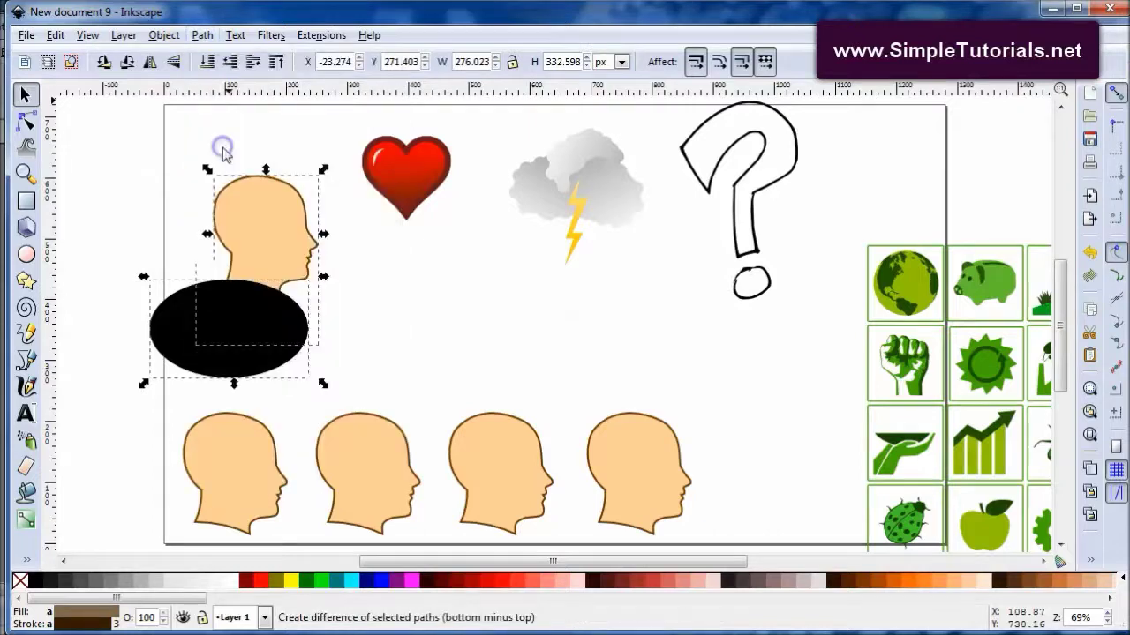
{"action": "left_click", "coordinate": [140, 328]}
{"action": "left_click", "coordinate": [250, 255]}
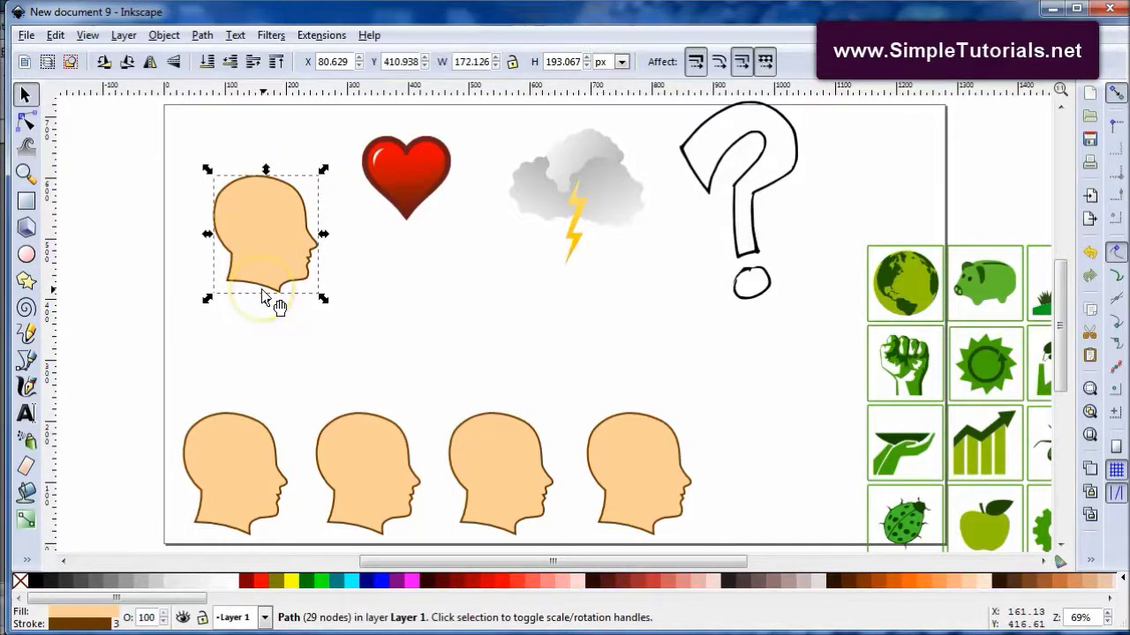
Move the trimmed head down-left to sit just above the first of the four heads.
{"action": "key", "text": "3"}
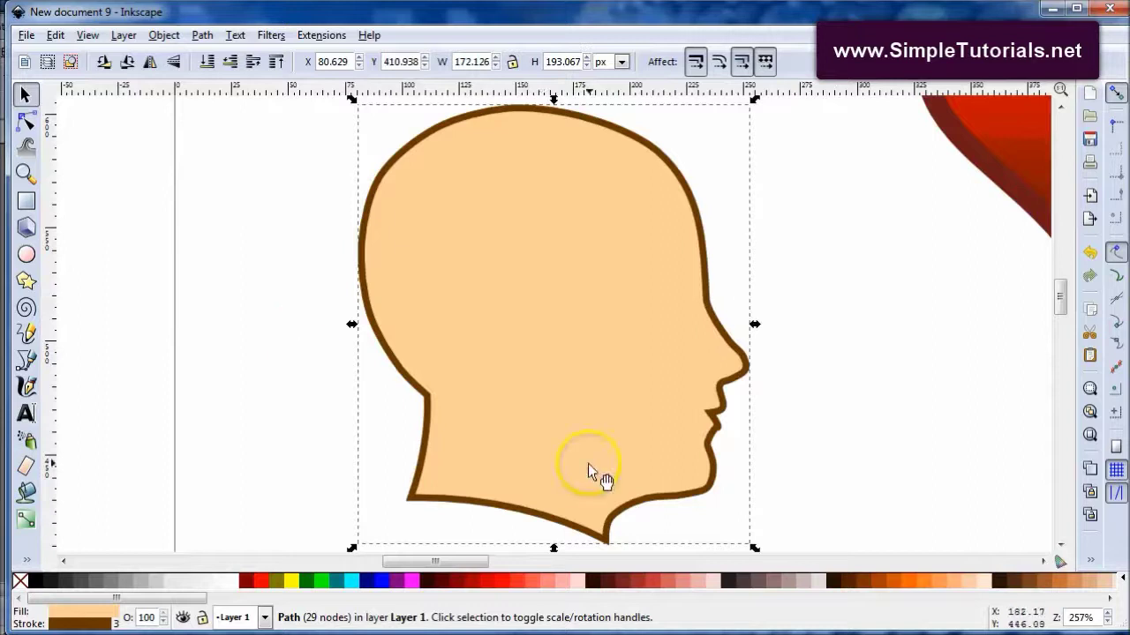
{"action": "left_click_drag", "start_coordinate": [432, 452], "coordinate": [433, 428]}
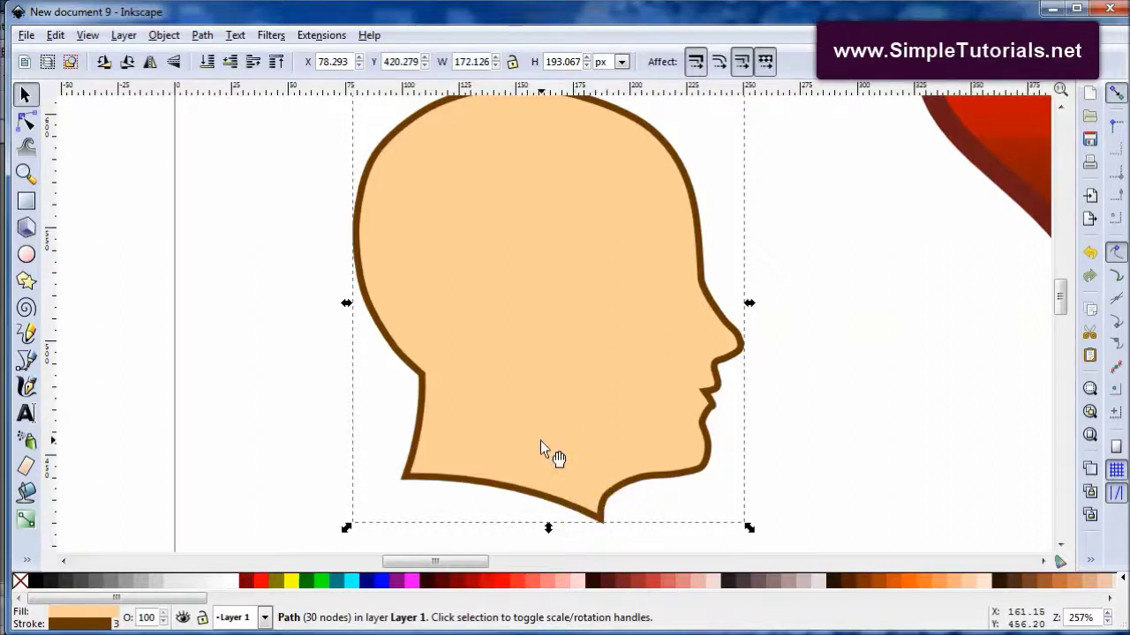
{"action": "key", "text": "5"}
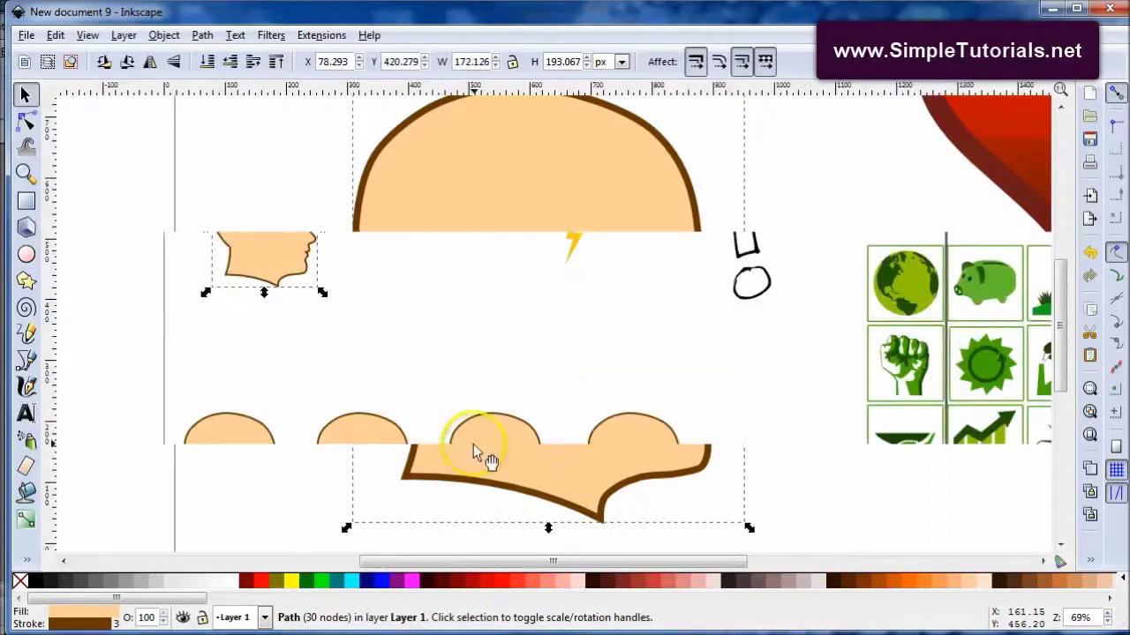
{"action": "left_click", "coordinate": [117, 354]}
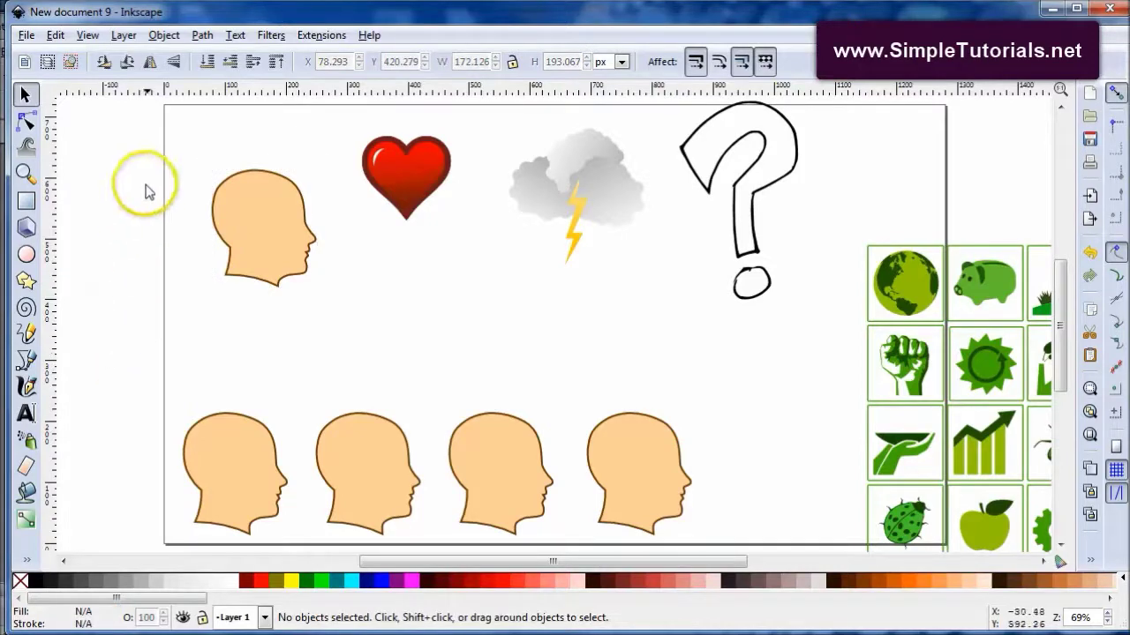
{"action": "left_click_drag", "start_coordinate": [232, 227], "coordinate": [166, 337]}
{"action": "left_click_drag", "start_coordinate": [99, 262], "coordinate": [754, 538]}
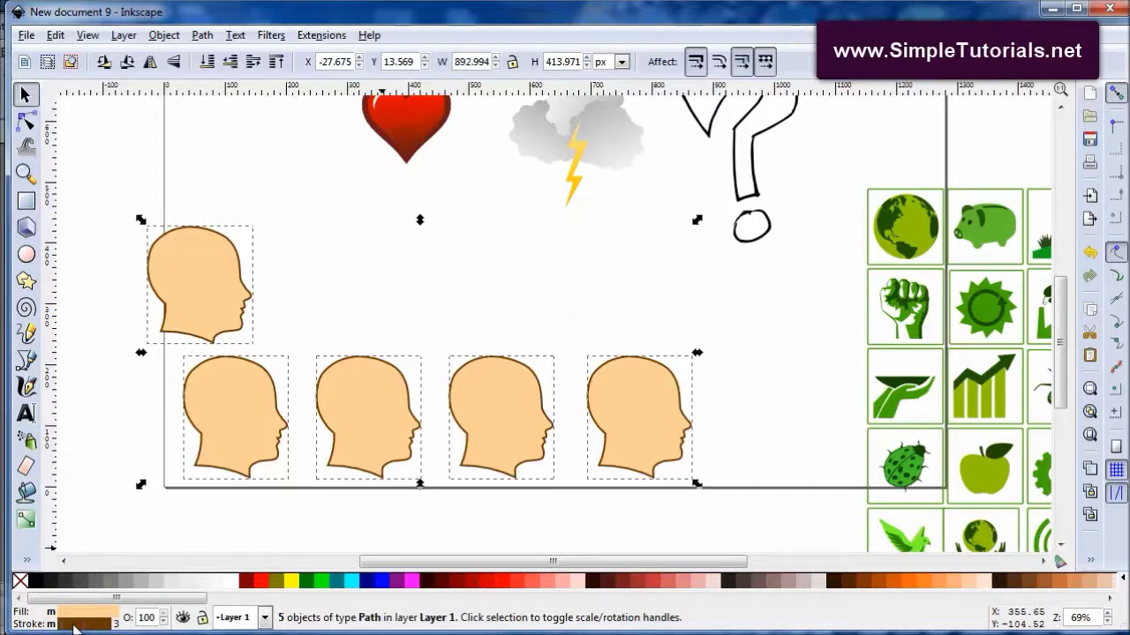
Give the five heads' outlines round joins and round caps in Fill and Stroke.
{"action": "left_click", "coordinate": [89, 625]}
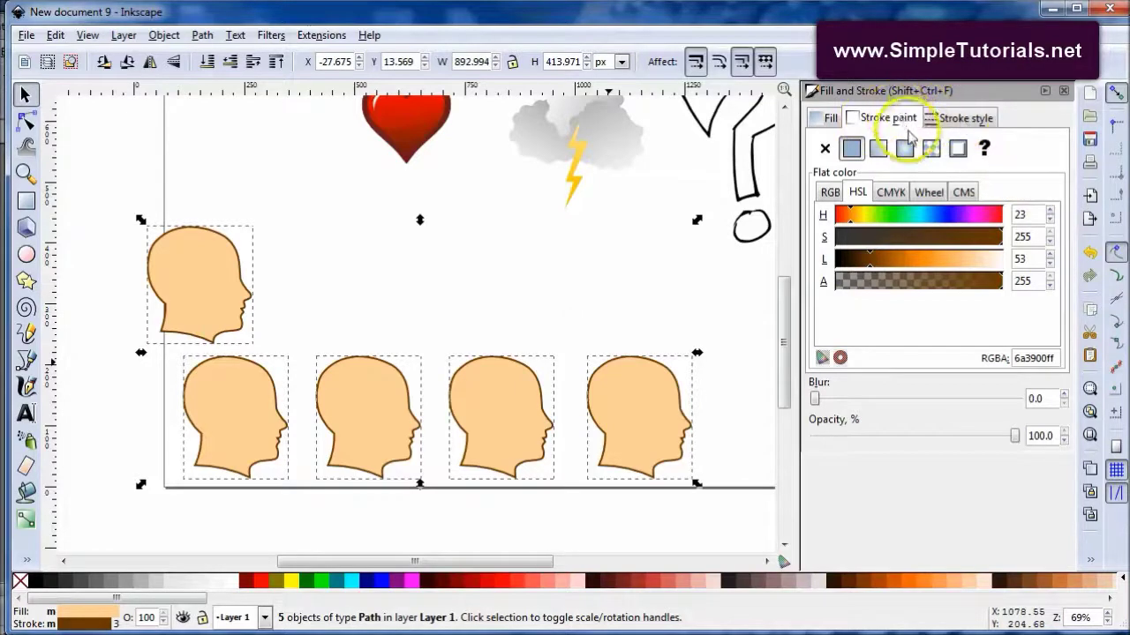
{"action": "left_click", "coordinate": [953, 122]}
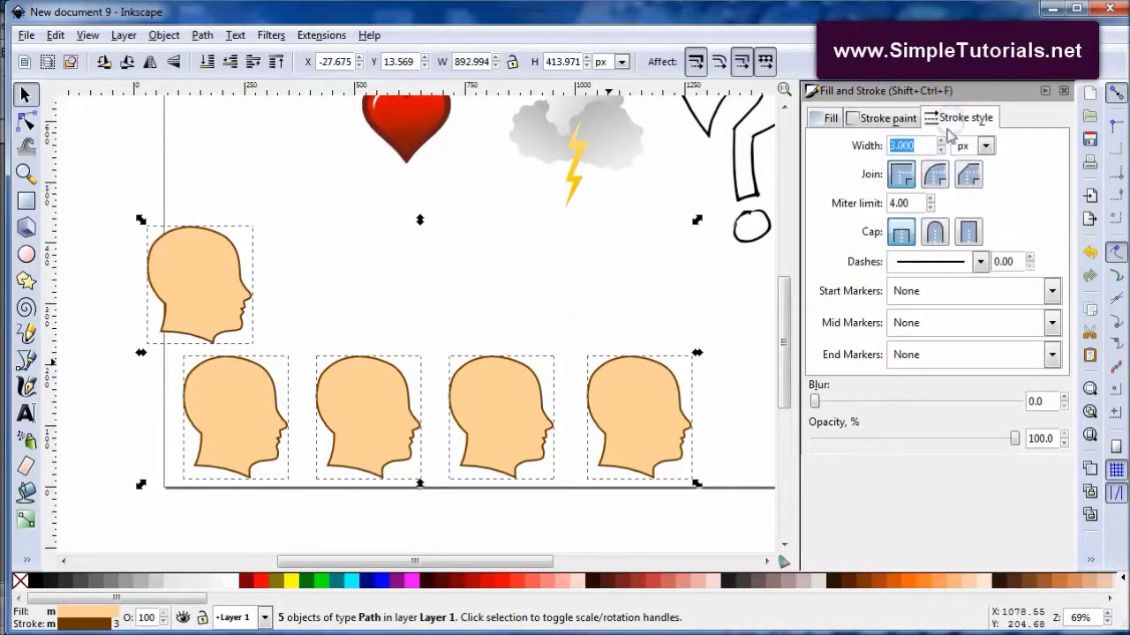
{"action": "left_click", "coordinate": [935, 175]}
{"action": "left_click", "coordinate": [934, 232]}
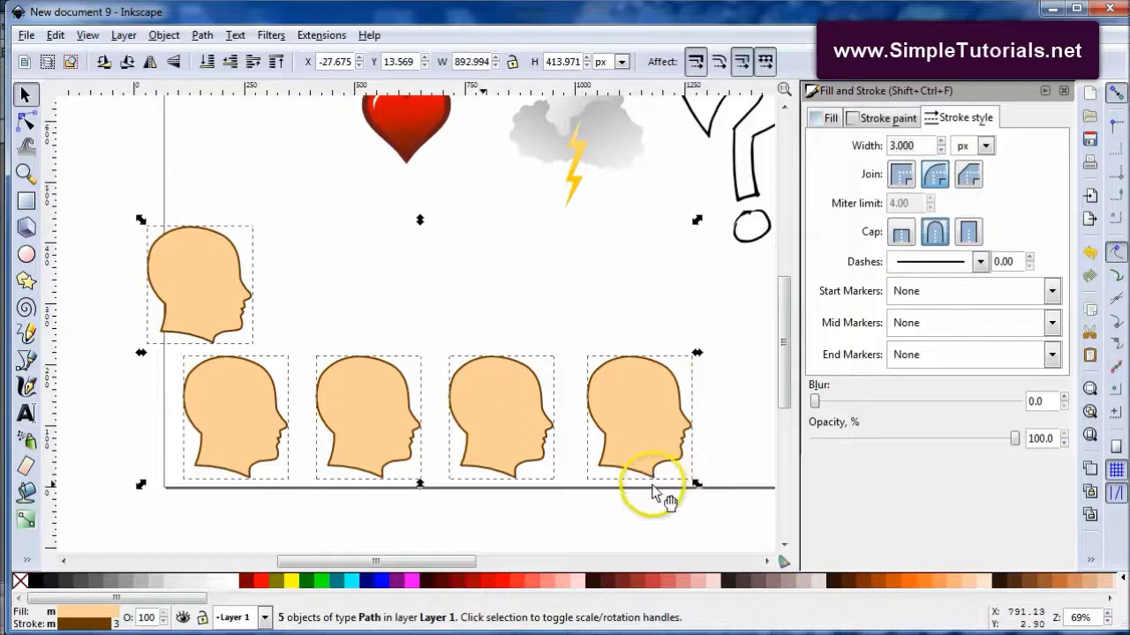
{"action": "left_click", "coordinate": [1065, 91]}
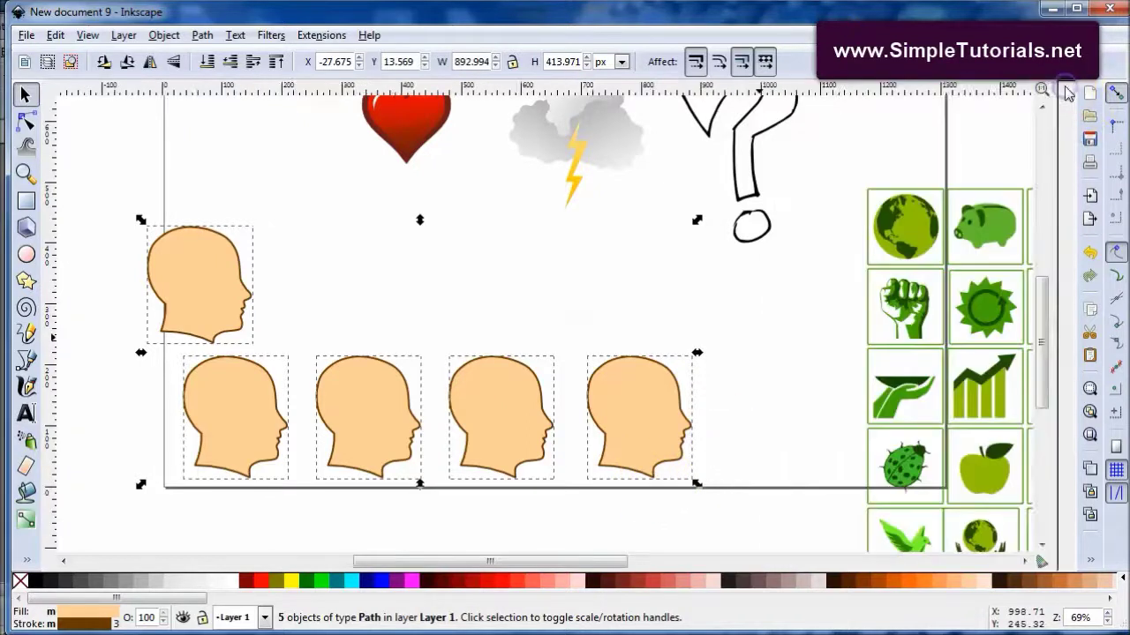
{"action": "left_click", "coordinate": [396, 320]}
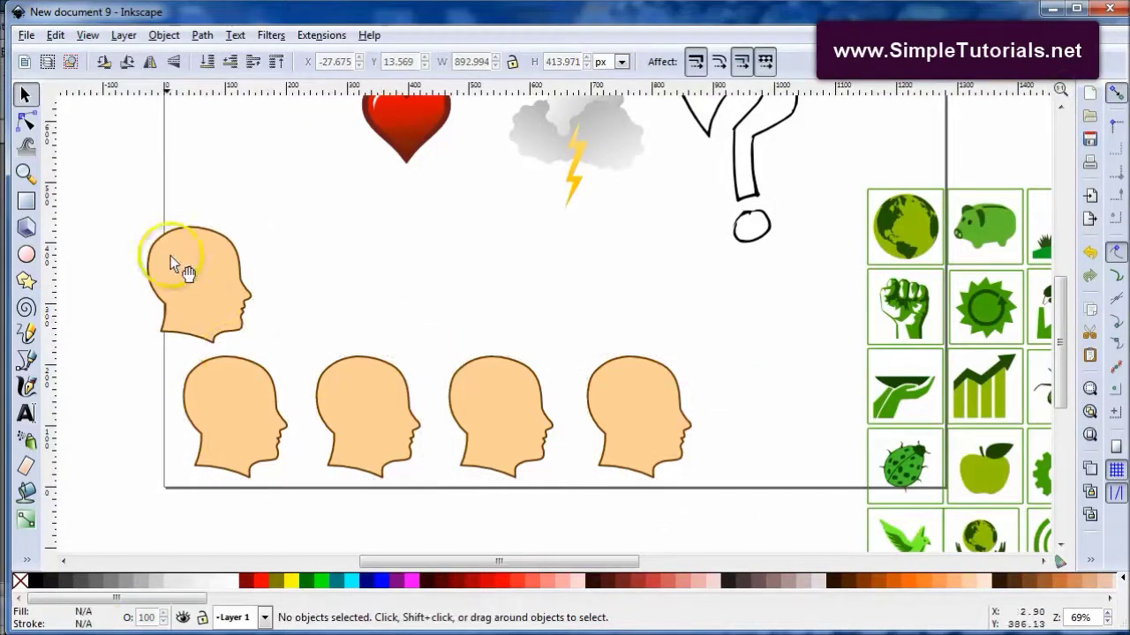
{"action": "left_click_drag", "start_coordinate": [131, 218], "coordinate": [752, 521]}
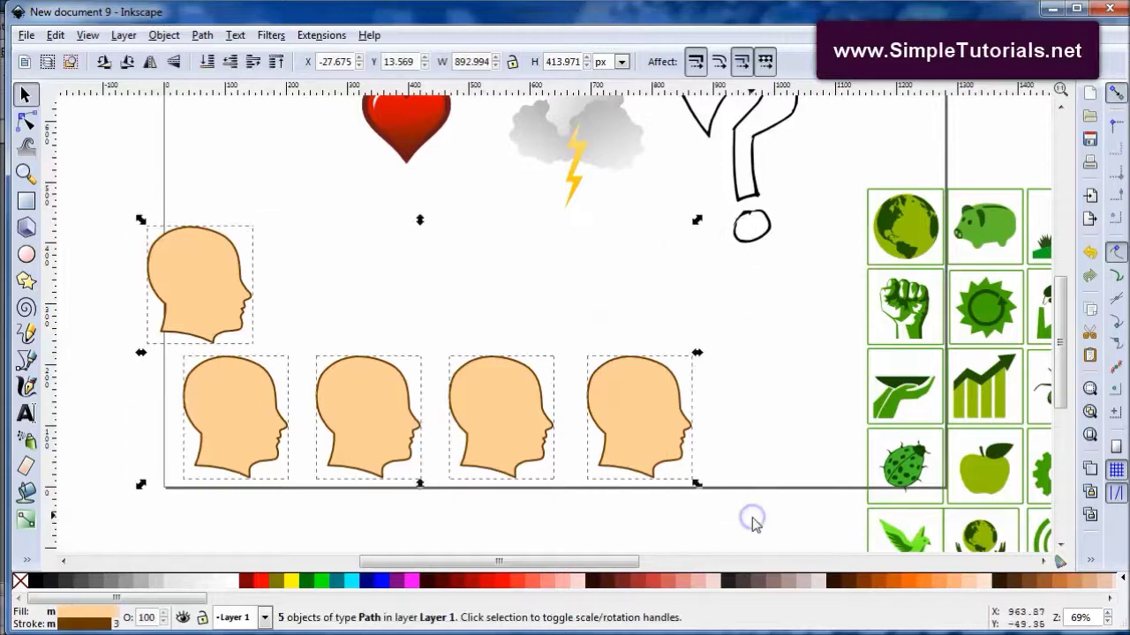
Fill the five heads with 20% Gray and make their outlines black.
{"action": "left_click", "coordinate": [146, 582]}
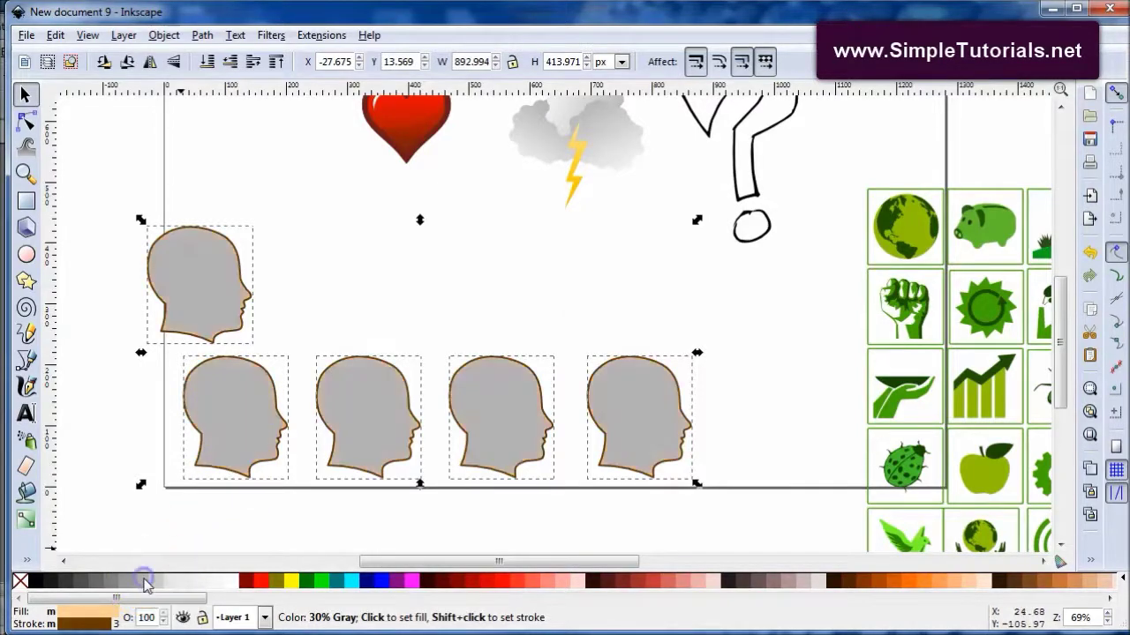
{"action": "left_click", "coordinate": [174, 583]}
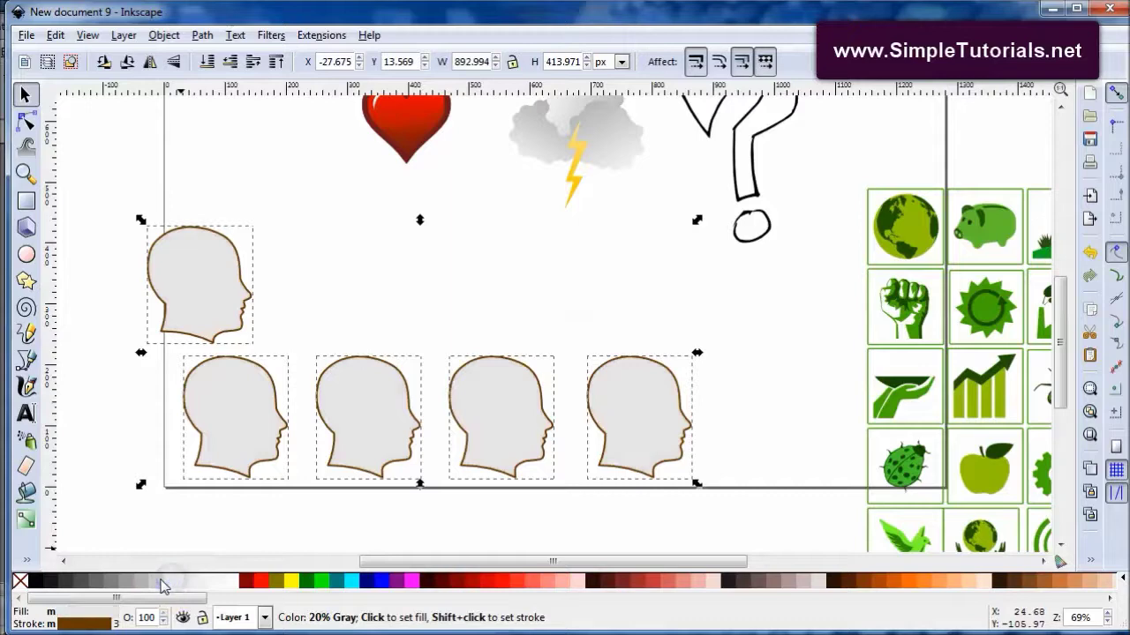
{"action": "left_click", "coordinate": [157, 587]}
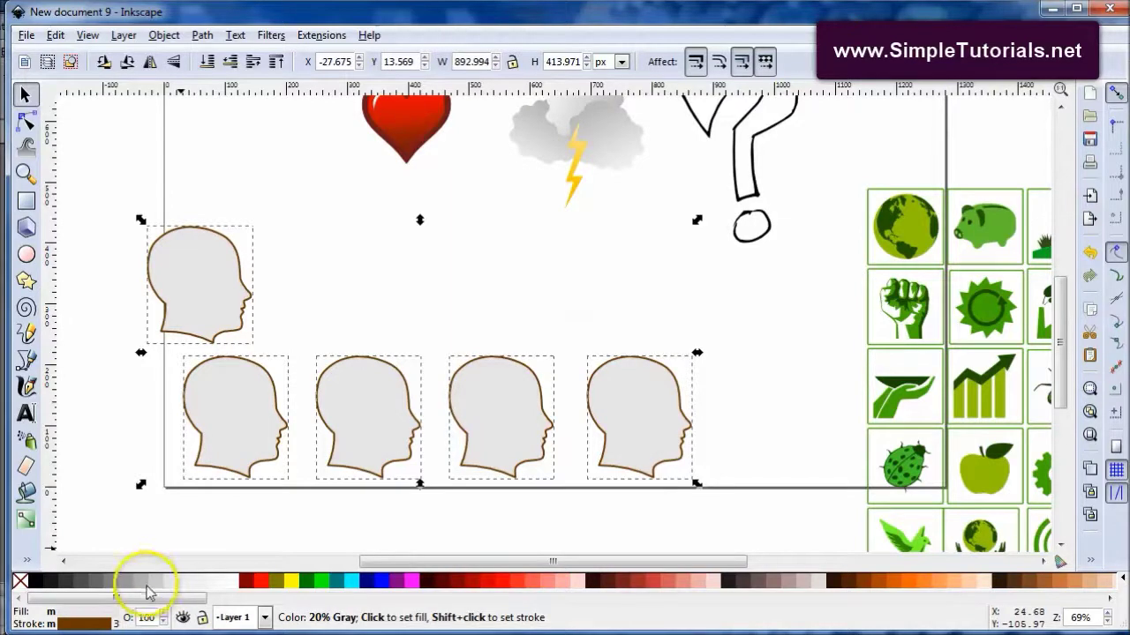
{"action": "right_click", "coordinate": [74, 623]}
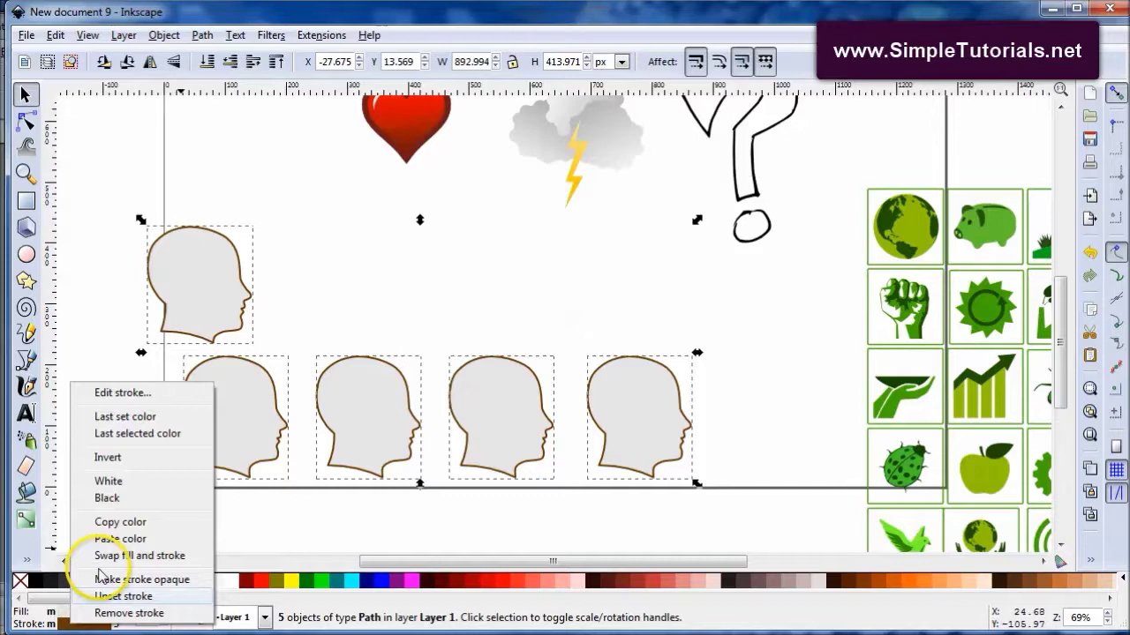
{"action": "left_click", "coordinate": [107, 498]}
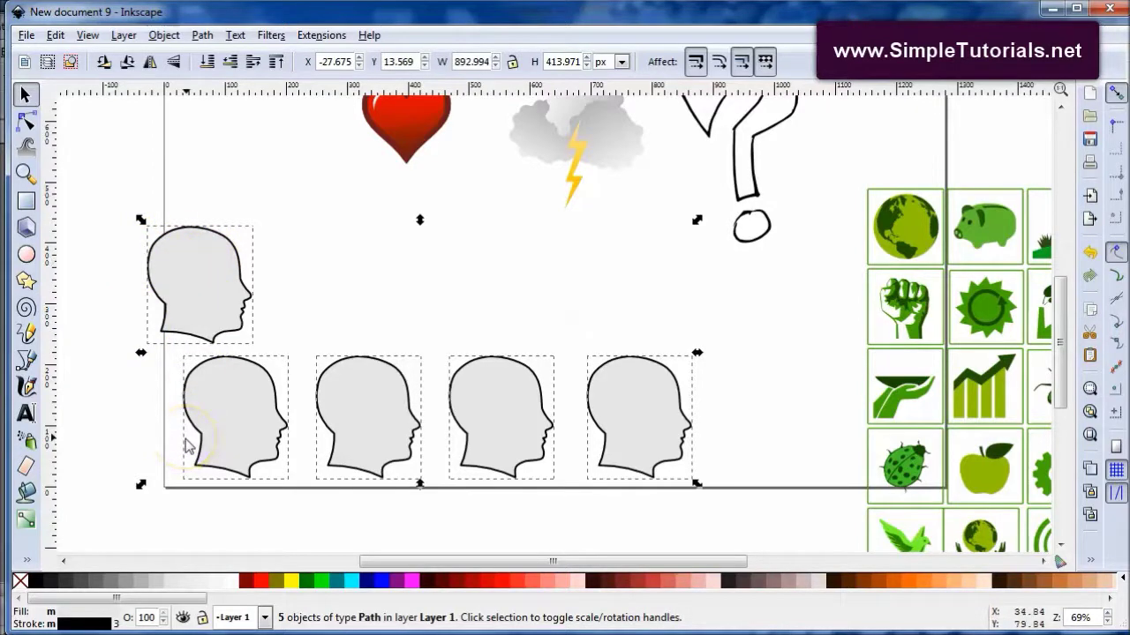
{"action": "key", "text": "shift"}
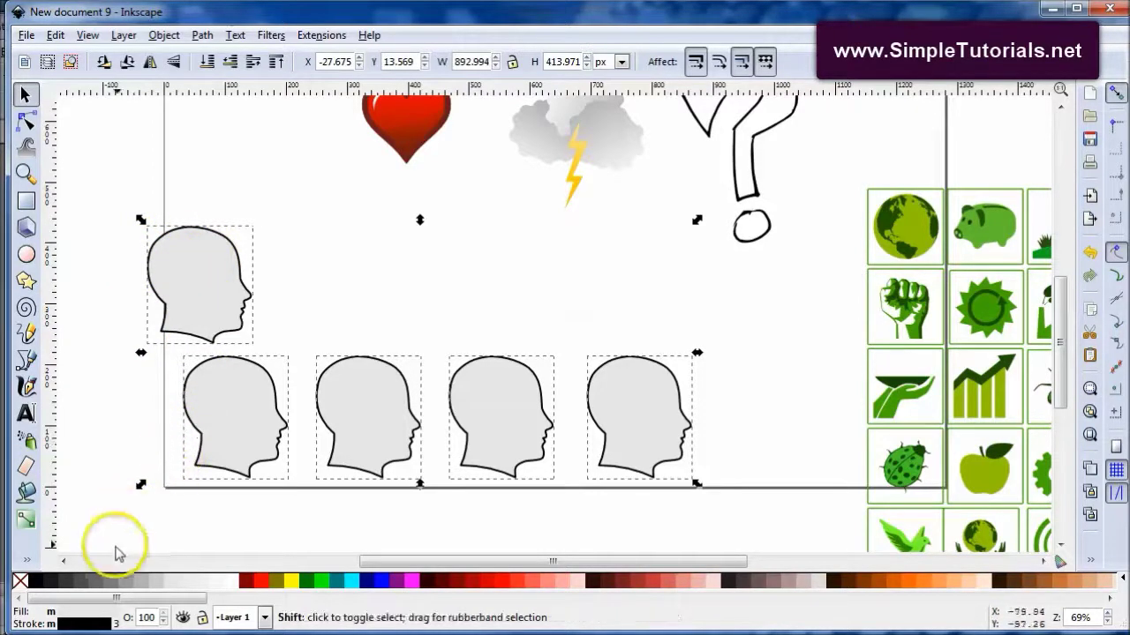
{"action": "left_click", "coordinate": [261, 586], "text": "shift"}
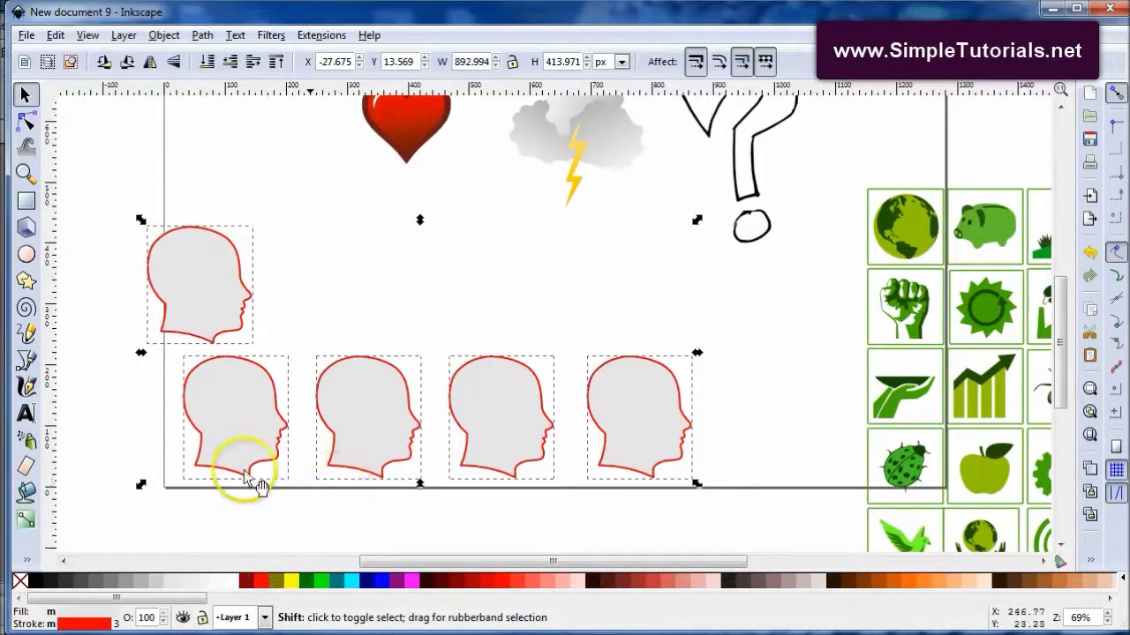
{"action": "left_click", "coordinate": [37, 583], "text": "shift"}
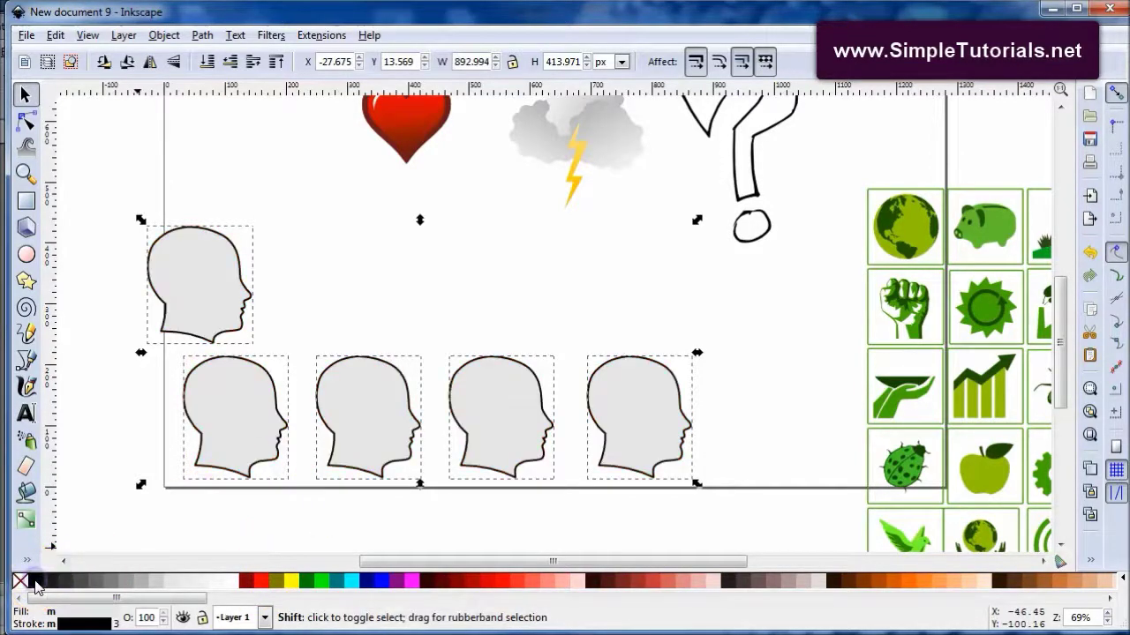
{"action": "left_click", "coordinate": [106, 383]}
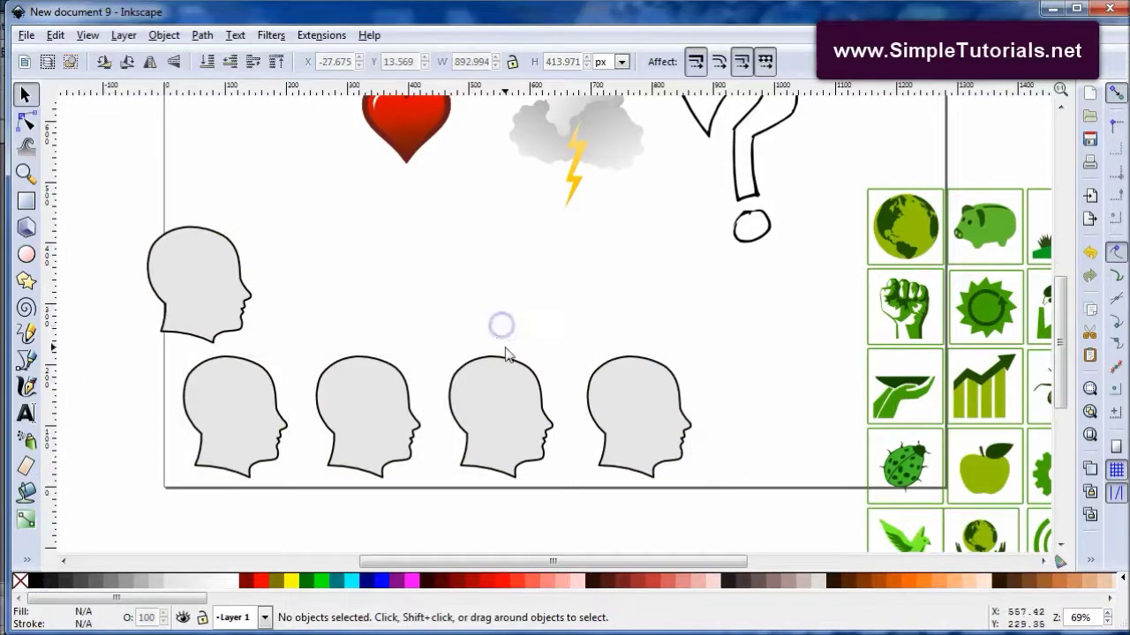
Move the glossy red heart onto the upper-left head.
{"action": "scroll", "coordinate": [512, 353], "scroll_direction": "up", "scroll_amount": 1}
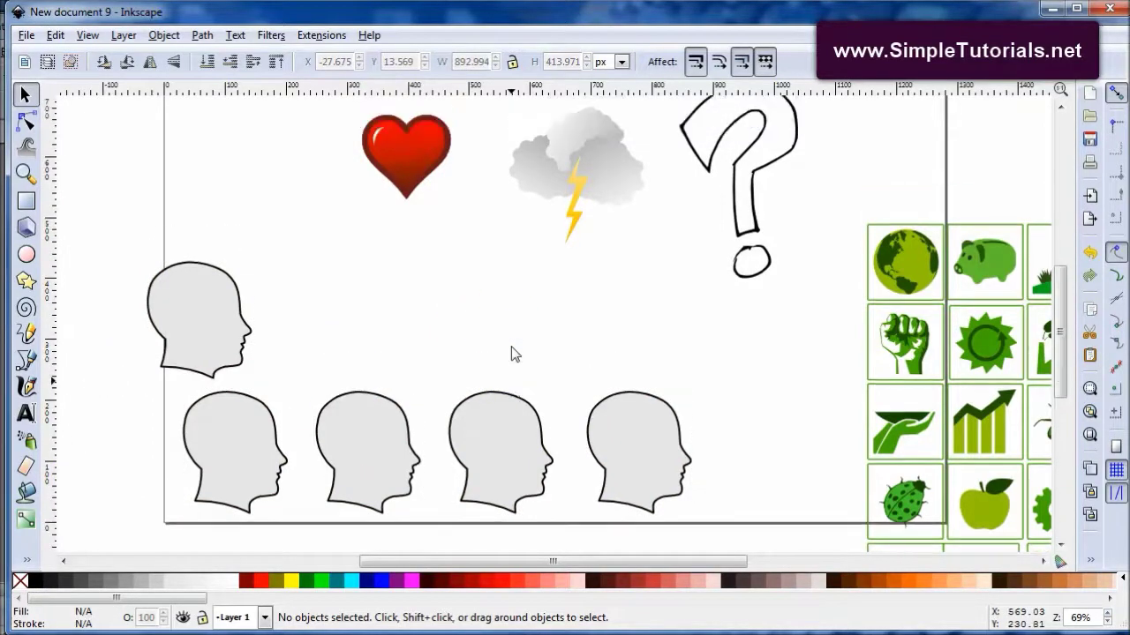
{"action": "left_click", "coordinate": [498, 353]}
{"action": "left_click_drag", "start_coordinate": [406, 127], "coordinate": [376, 199]}
{"action": "left_click", "coordinate": [377, 319]}
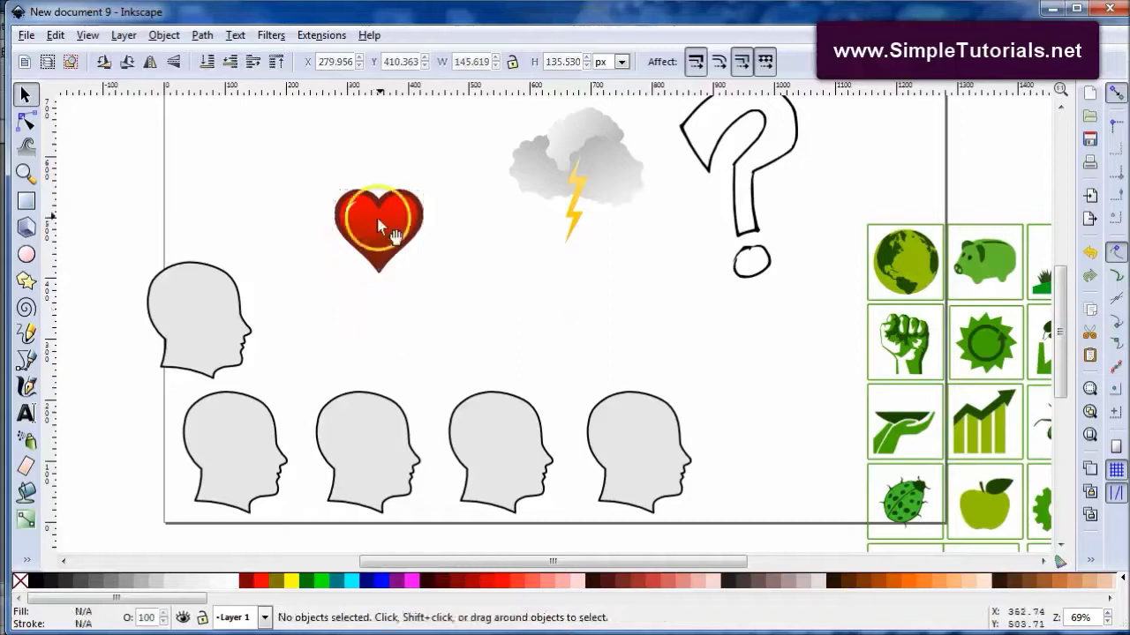
{"action": "left_click_drag", "start_coordinate": [400, 226], "coordinate": [398, 236]}
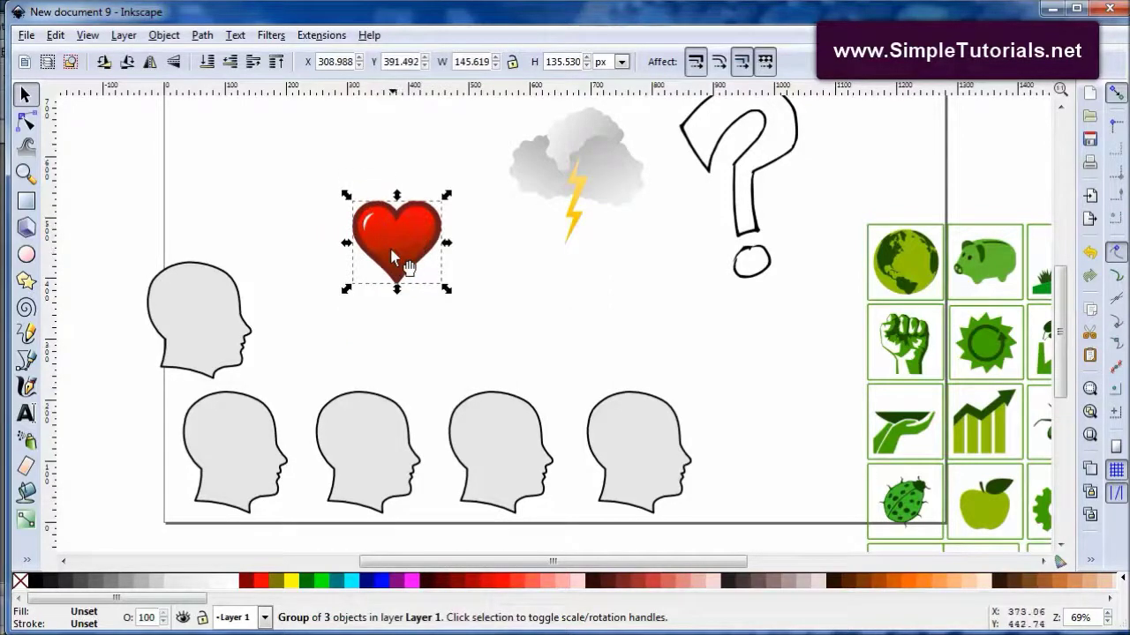
{"action": "left_click", "coordinate": [375, 316]}
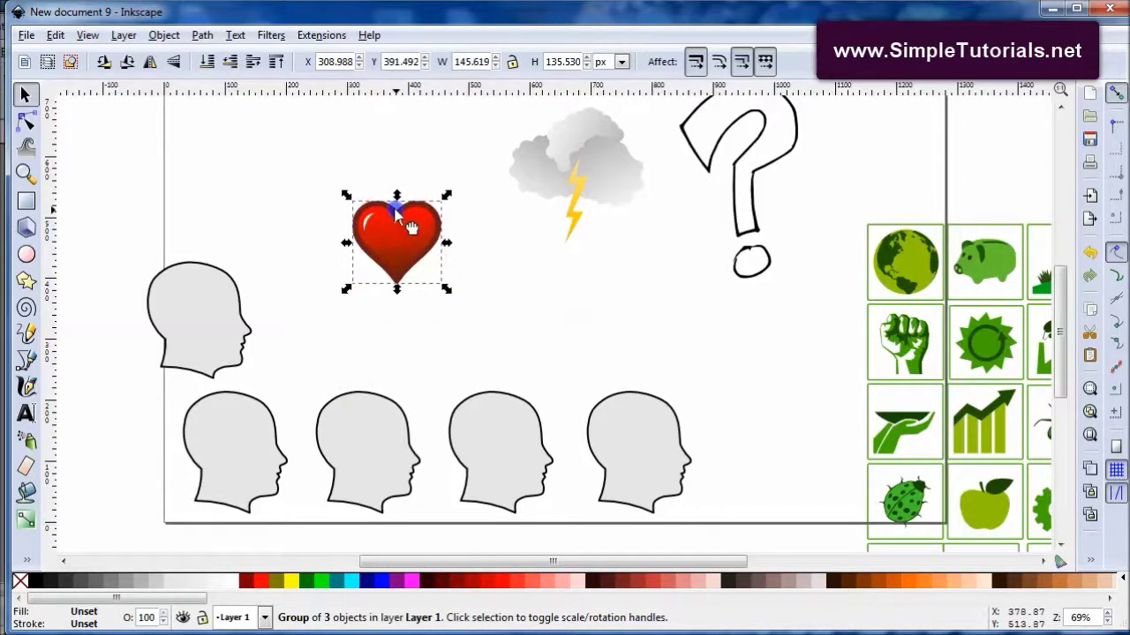
{"action": "left_click_drag", "start_coordinate": [392, 206], "coordinate": [185, 282]}
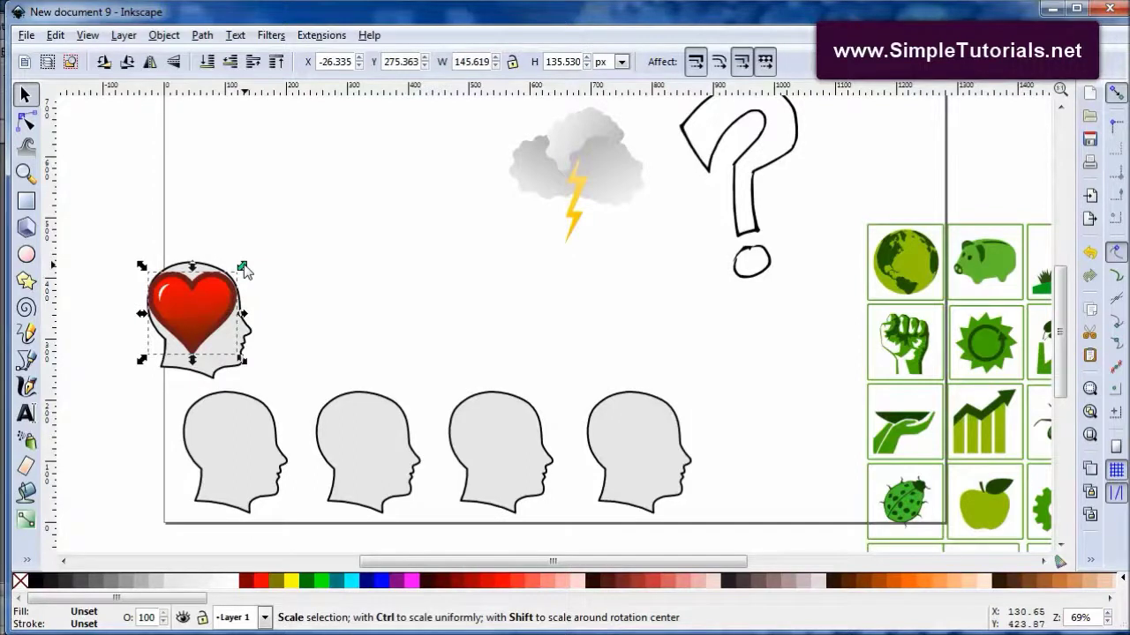
Shrink the heart to about three quarters size, roughly 106.6 × 99.2 px.
{"action": "left_click", "coordinate": [240, 256]}
{"action": "left_click", "coordinate": [184, 264]}
{"action": "left_click", "coordinate": [252, 268]}
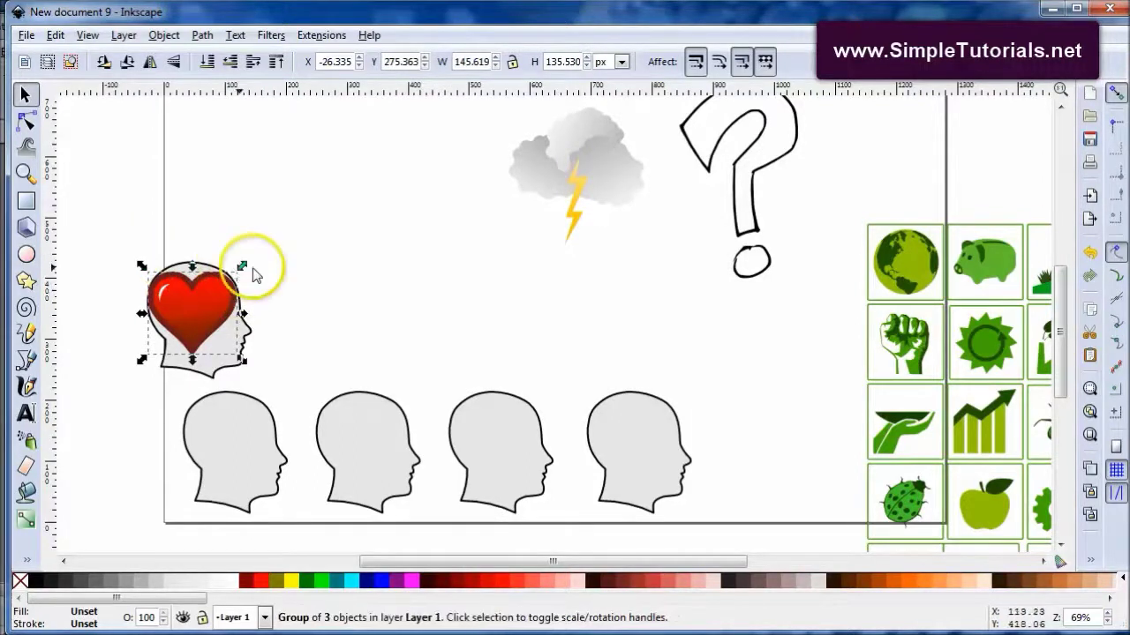
{"action": "left_click", "coordinate": [251, 334]}
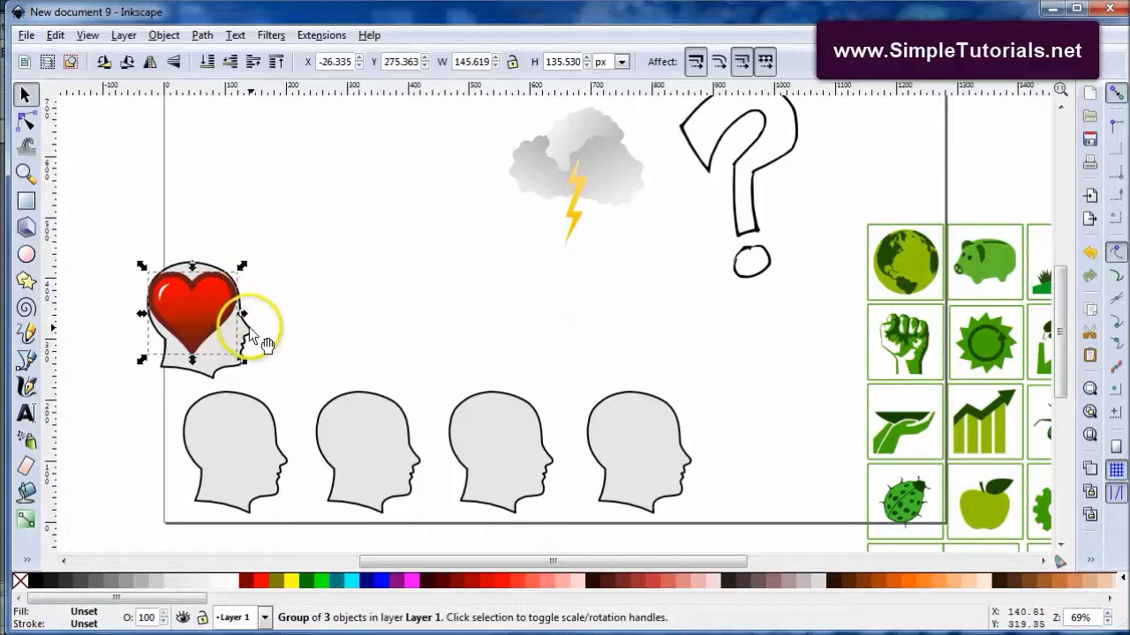
{"action": "left_click", "coordinate": [242, 264]}
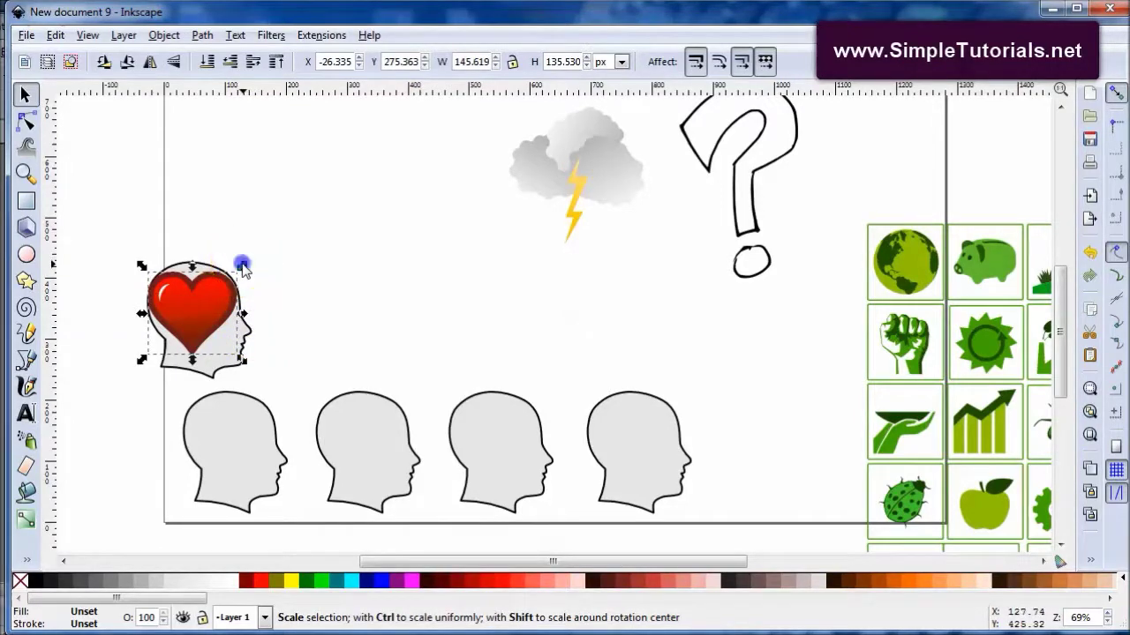
{"action": "left_click_drag", "start_coordinate": [242, 265], "coordinate": [207, 288]}
{"action": "left_click", "coordinate": [265, 235]}
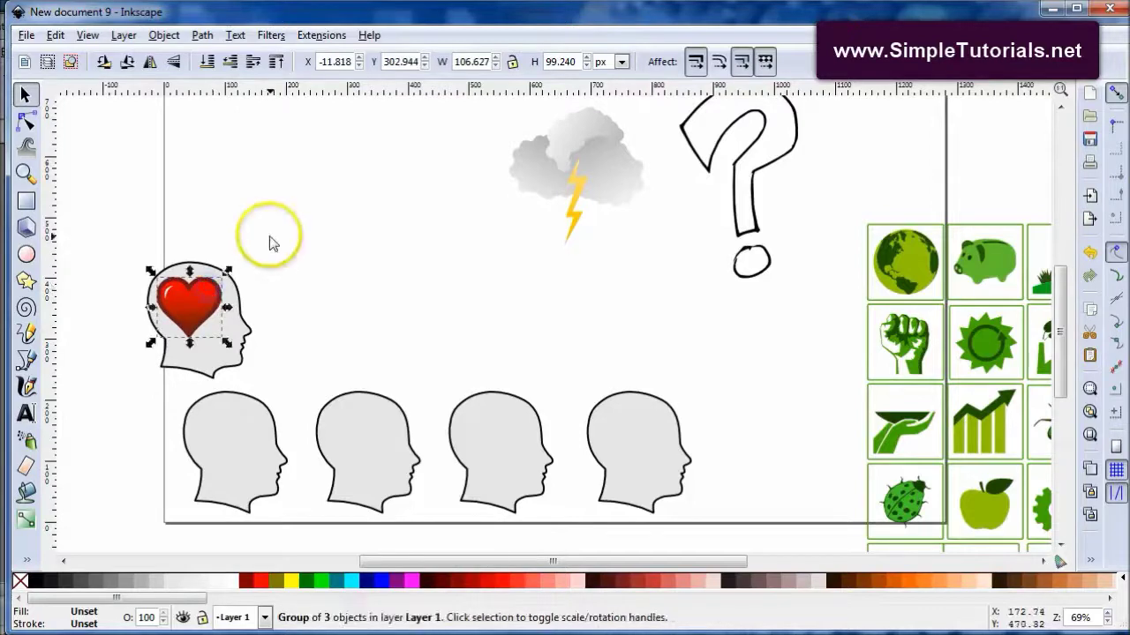
{"action": "left_click", "coordinate": [195, 298]}
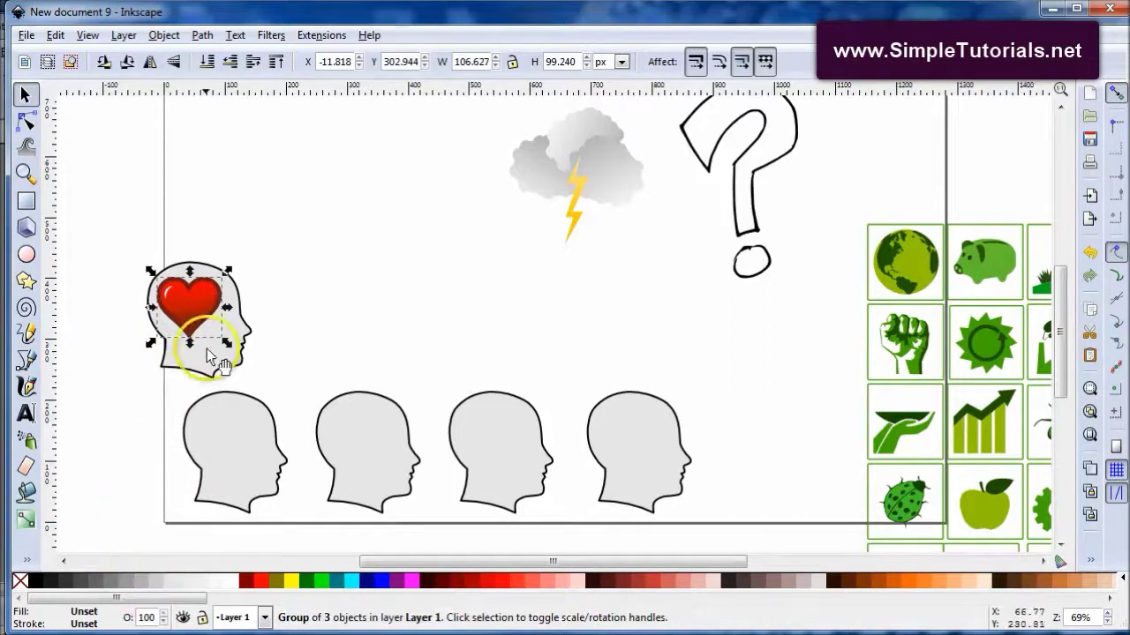
{"action": "left_click", "coordinate": [186, 583]}
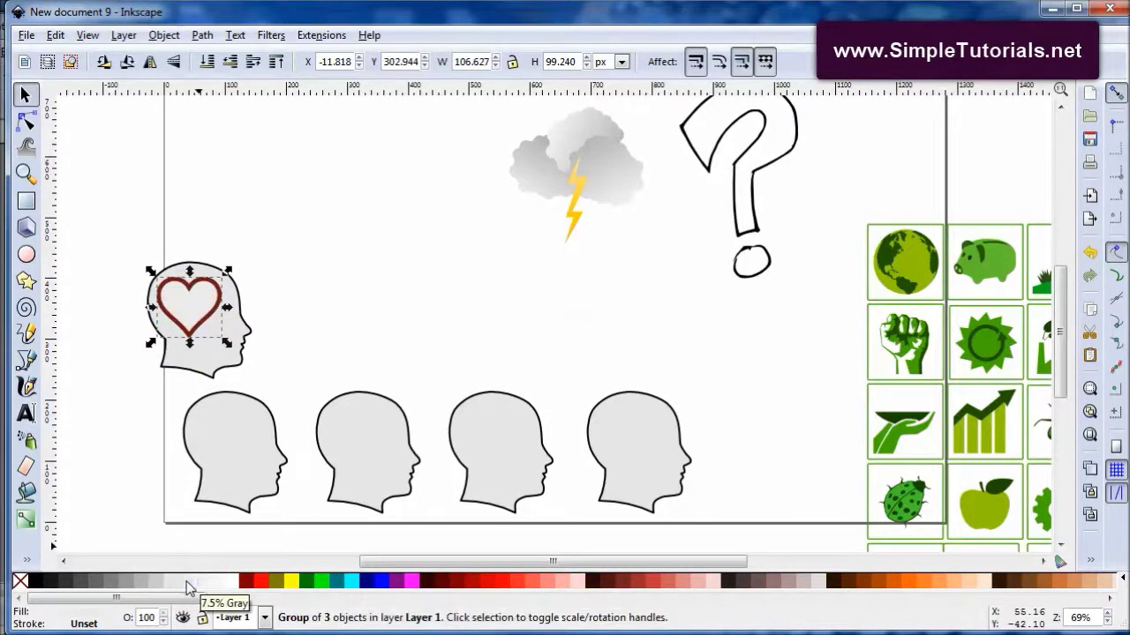
{"action": "left_click", "coordinate": [232, 585]}
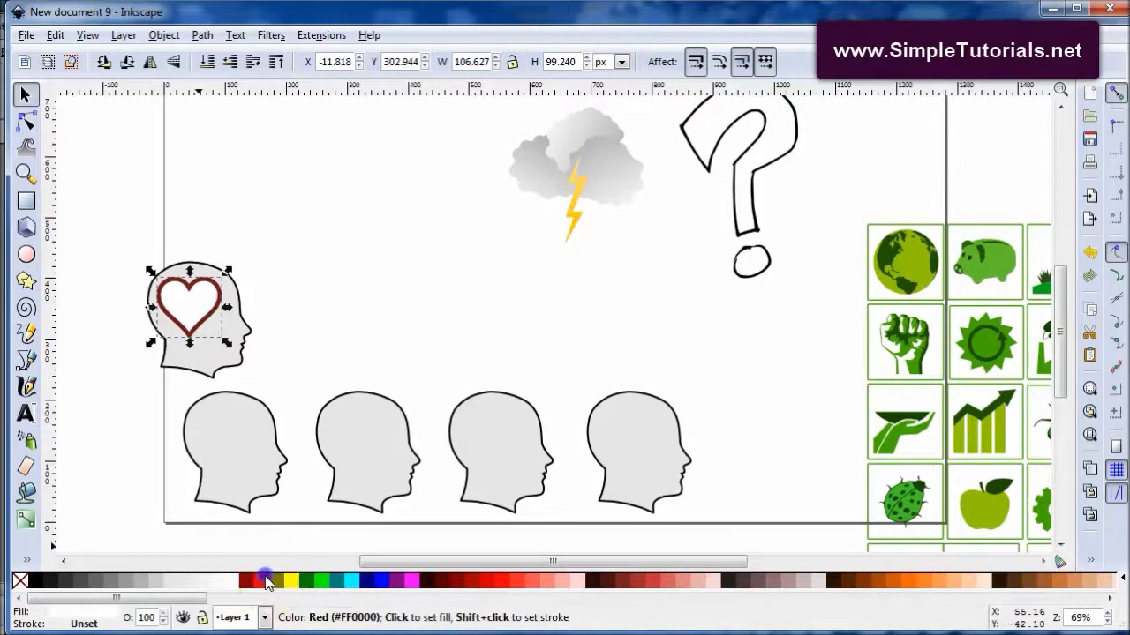
{"action": "left_click", "coordinate": [261, 583]}
{"action": "left_click", "coordinate": [55, 34]}
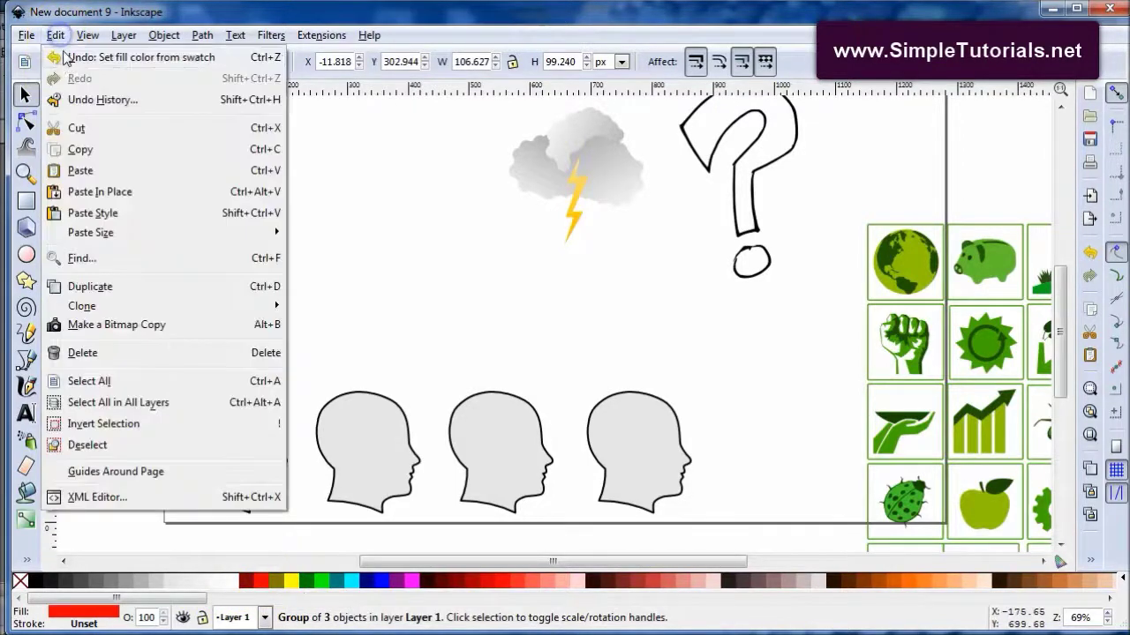
{"action": "left_click", "coordinate": [67, 53]}
{"action": "left_click", "coordinate": [55, 37]}
{"action": "left_click", "coordinate": [57, 37]}
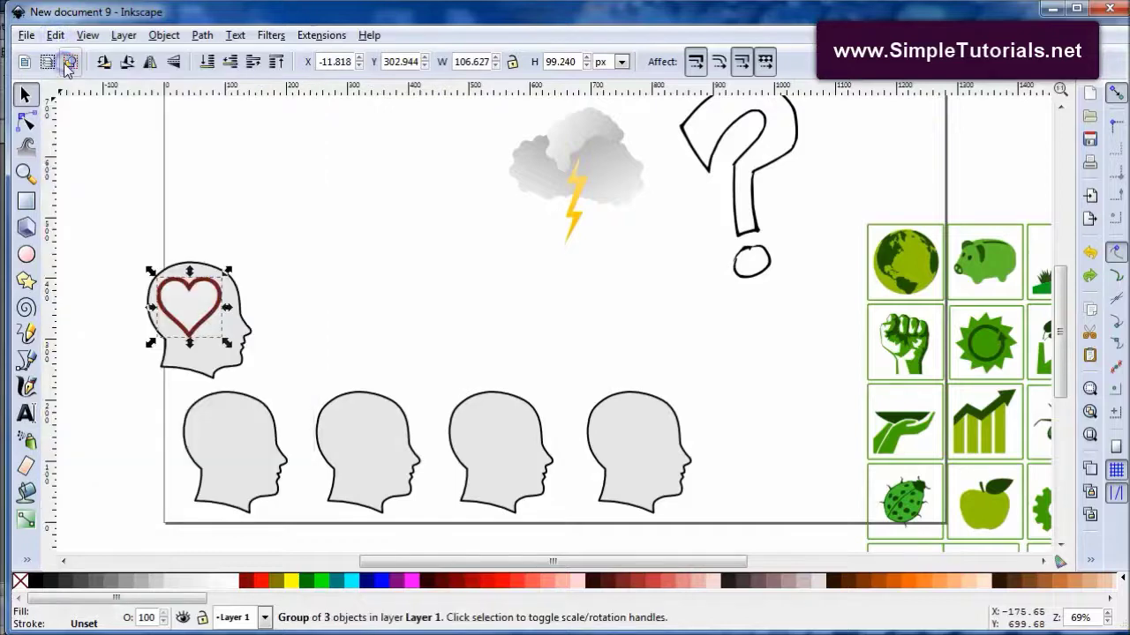
{"action": "left_click", "coordinate": [57, 37]}
{"action": "left_click", "coordinate": [88, 55]}
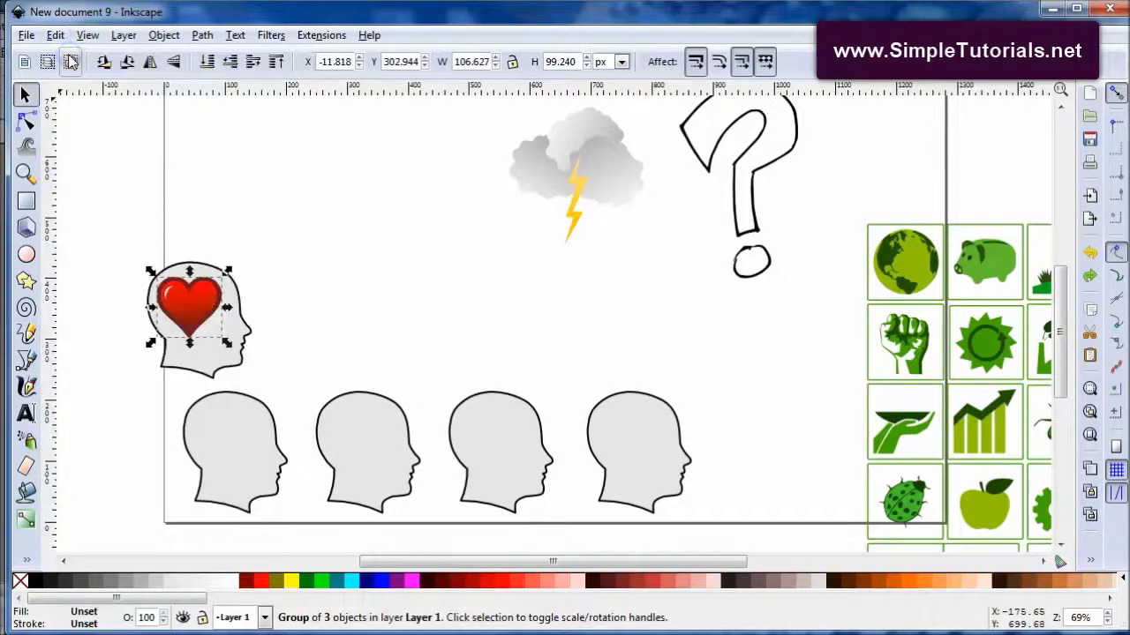
{"action": "left_click", "coordinate": [124, 223]}
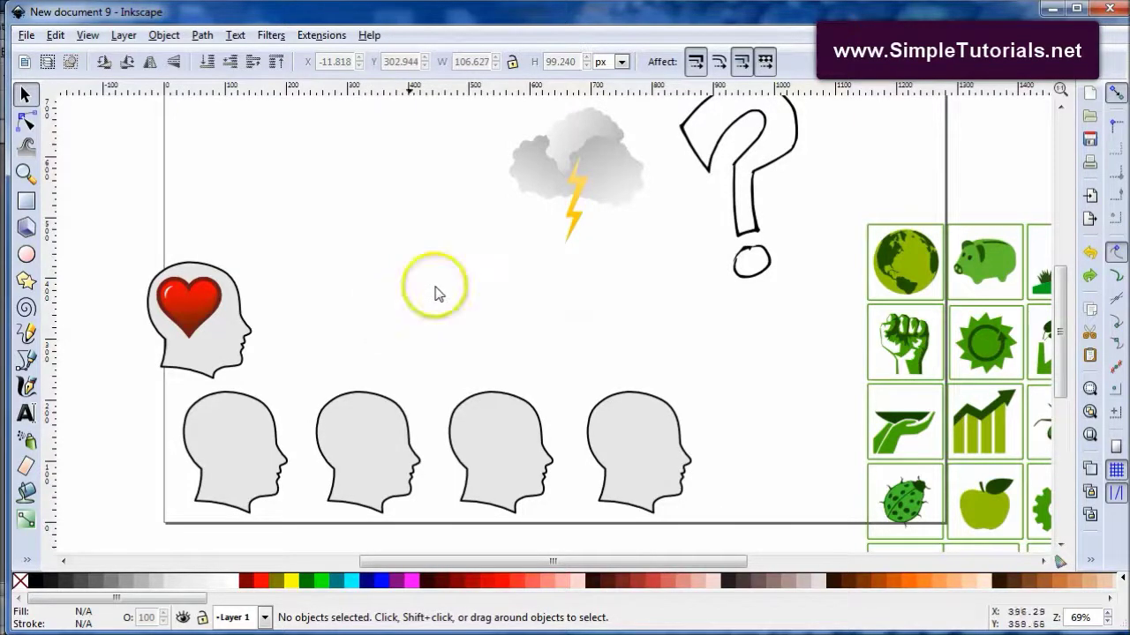
Move the storm cloud onto the first lower head and shrink it to fit.
{"action": "left_click_drag", "start_coordinate": [586, 144], "coordinate": [235, 410]}
{"action": "left_click_drag", "start_coordinate": [154, 369], "coordinate": [215, 429]}
{"action": "left_click", "coordinate": [243, 499]}
{"action": "left_click", "coordinate": [362, 446]}
Place the question mark, scaled down, inside the second lower head.
{"action": "left_click_drag", "start_coordinate": [728, 183], "coordinate": [364, 417]}
{"action": "left_click_drag", "start_coordinate": [323, 323], "coordinate": [318, 403]}
{"action": "left_click_drag", "start_coordinate": [735, 562], "coordinate": [799, 560]}
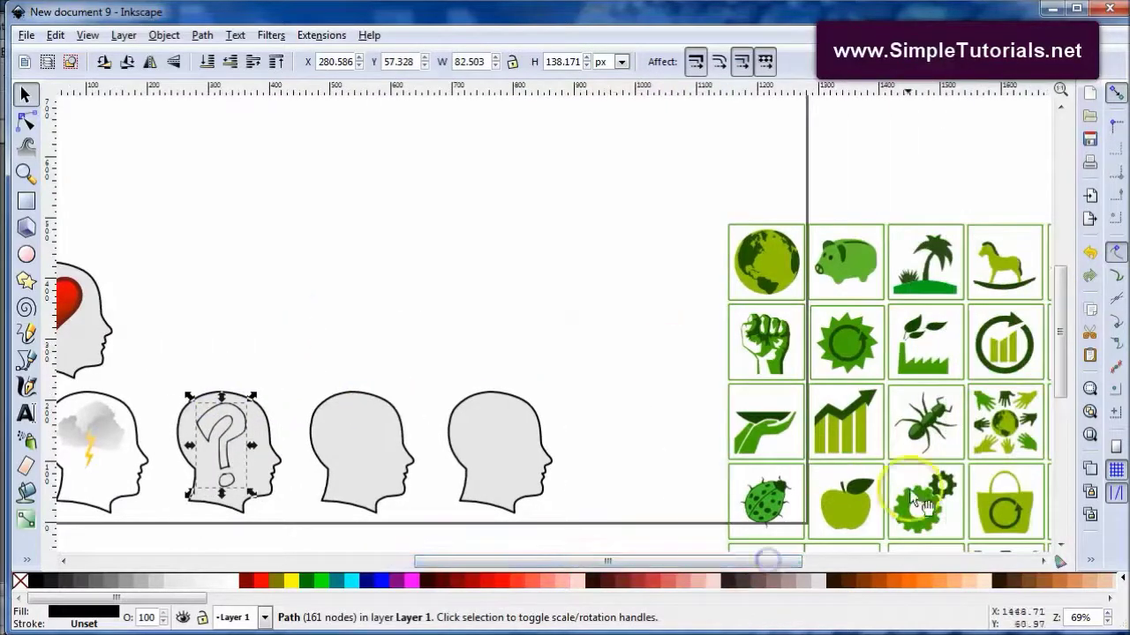
Put the gears in the third head, colouring the small gear black and the big gear grey.
{"action": "left_click_drag", "start_coordinate": [909, 508], "coordinate": [385, 403]}
{"action": "left_click_drag", "start_coordinate": [514, 88], "coordinate": [340, 448]}
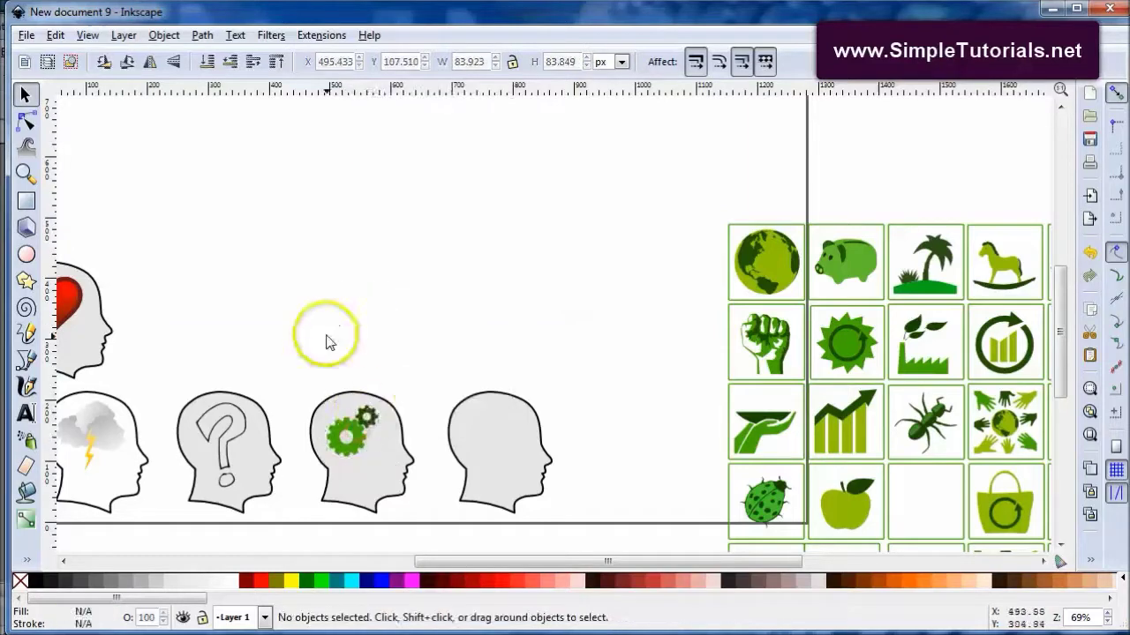
{"action": "left_click", "coordinate": [365, 418]}
{"action": "left_click", "coordinate": [38, 580]}
{"action": "left_click", "coordinate": [352, 455]}
{"action": "left_click", "coordinate": [106, 580]}
Move the palm-tree tile into the fourth head and delete its background square.
{"action": "left_click", "coordinate": [336, 339]}
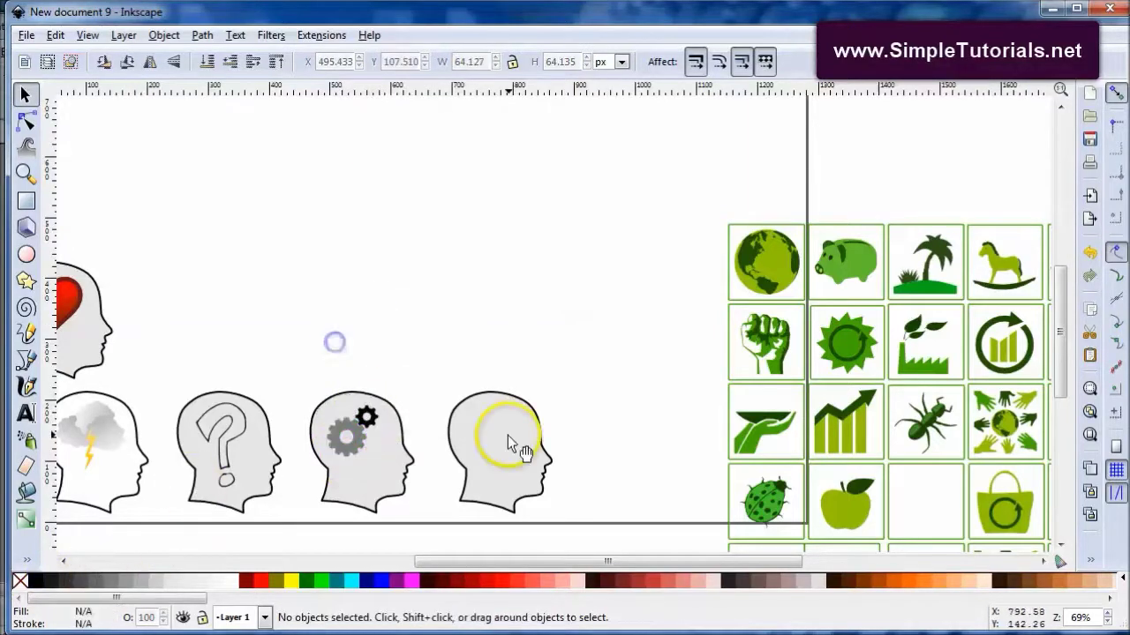
{"action": "left_click", "coordinate": [922, 265]}
{"action": "left_click_drag", "start_coordinate": [882, 201], "coordinate": [960, 298]}
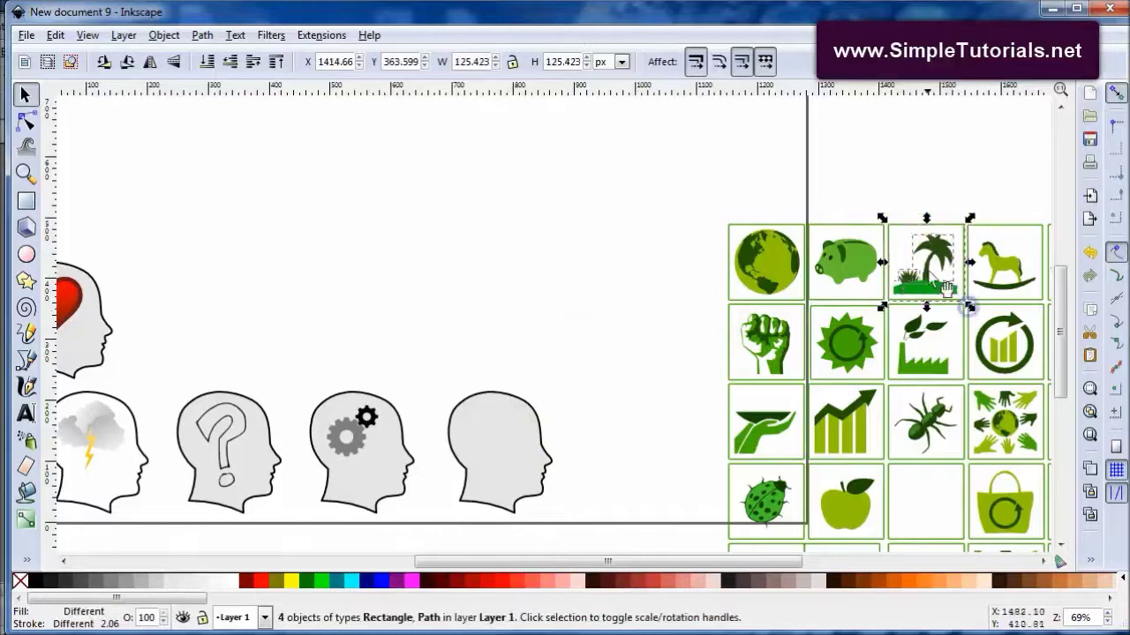
{"action": "left_click_drag", "start_coordinate": [902, 238], "coordinate": [500, 461]}
{"action": "key", "text": "Delete"}
{"action": "left_click_drag", "start_coordinate": [530, 396], "coordinate": [520, 406]}
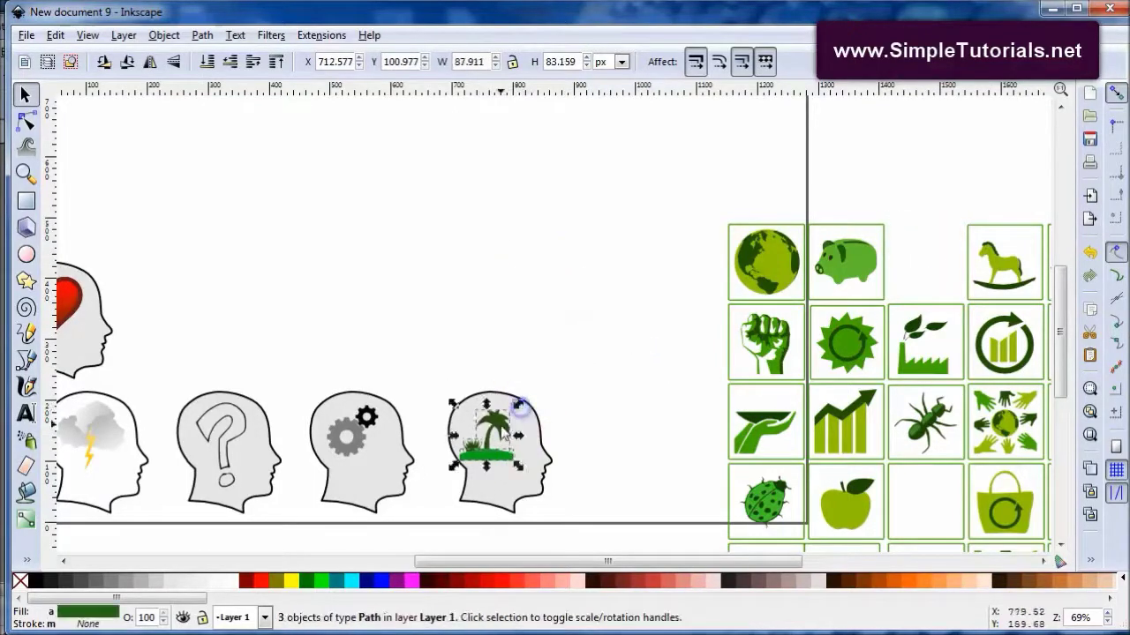
{"action": "left_click_drag", "start_coordinate": [504, 560], "coordinate": [451, 559]}
{"action": "key", "text": "3"}
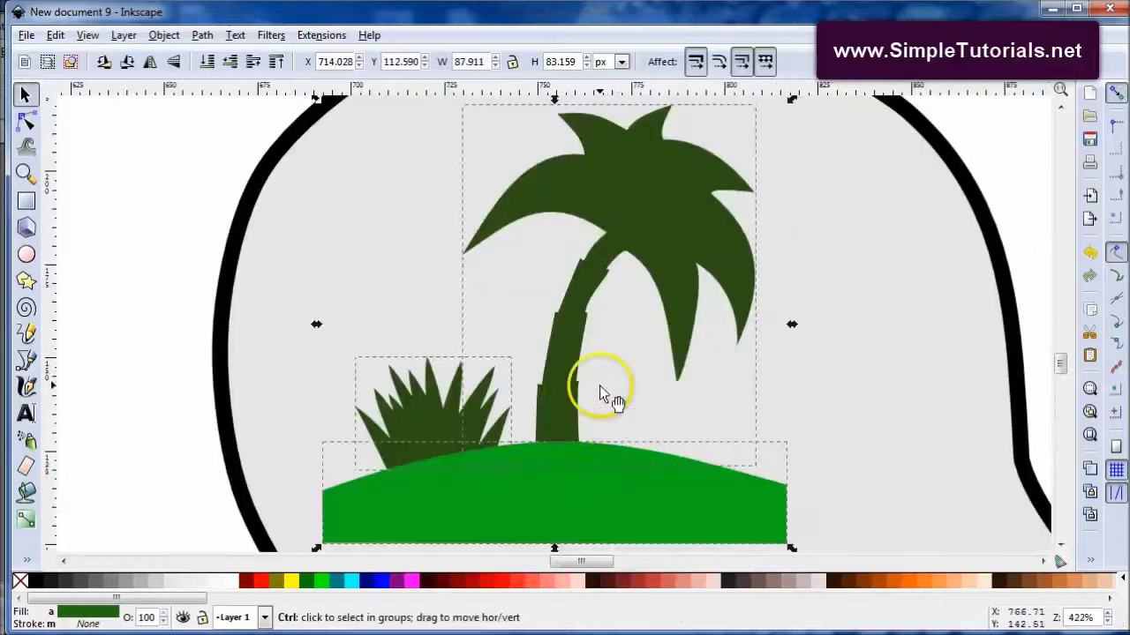
{"action": "scroll", "coordinate": [599, 386], "scroll_direction": "down", "scroll_amount": 2}
{"action": "key", "text": "Escape"}
Recolour the palm island: black grass tuft, 50% grey tree, light grey ground with black outline.
{"action": "left_click", "coordinate": [507, 395]}
{"action": "left_click", "coordinate": [51, 582]}
{"action": "key", "text": "Tab"}
{"action": "left_click", "coordinate": [111, 583]}
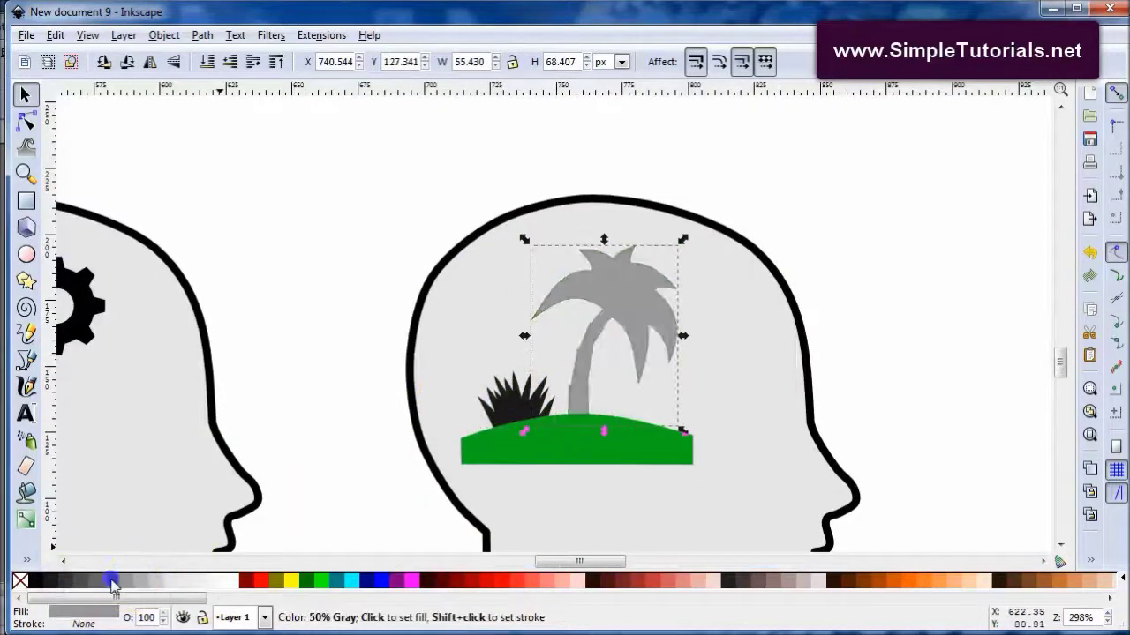
{"action": "key", "text": "Tab"}
{"action": "left_click", "coordinate": [170, 582]}
{"action": "right_click", "coordinate": [100, 623]}
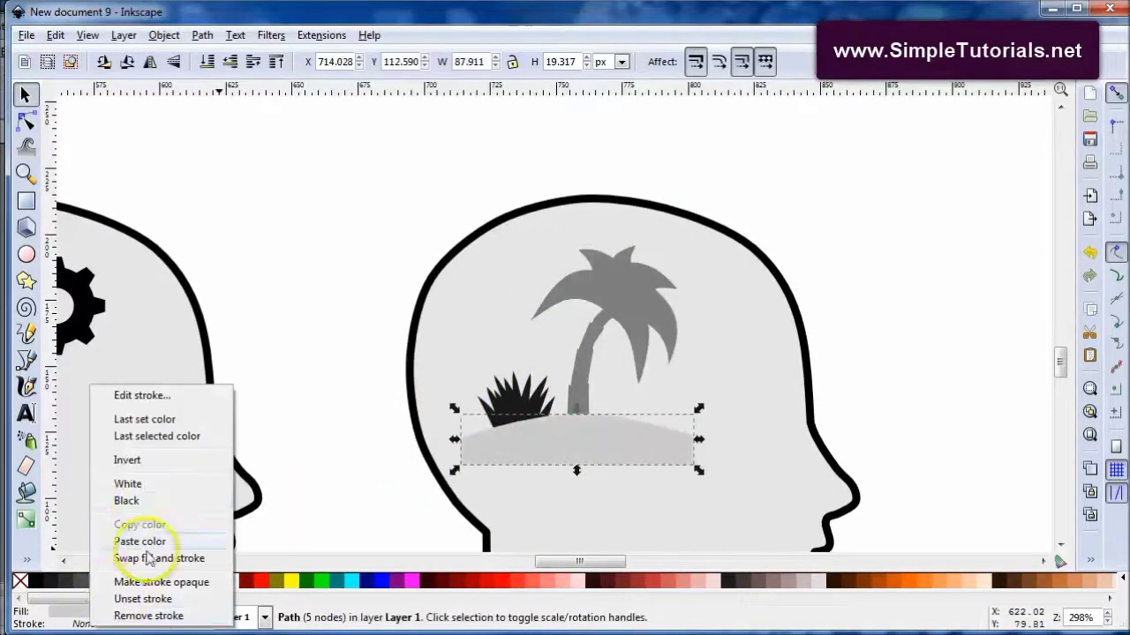
{"action": "left_click", "coordinate": [132, 500]}
{"action": "scroll", "coordinate": [458, 417], "scroll_direction": "down", "scroll_amount": 4}
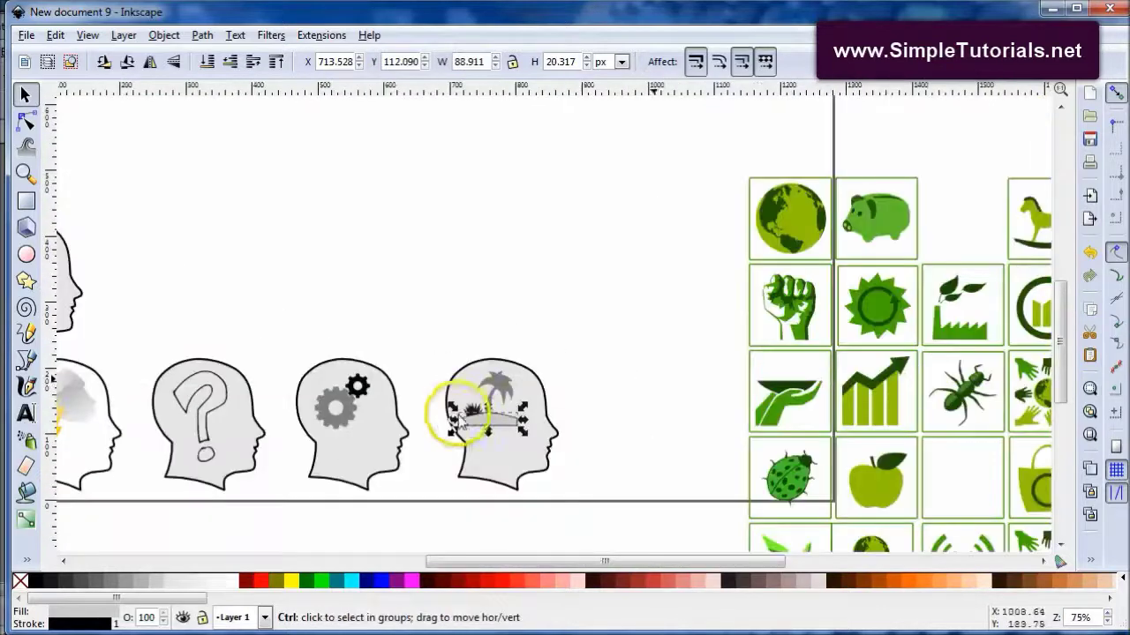
{"action": "left_click_drag", "start_coordinate": [588, 561], "coordinate": [491, 561]}
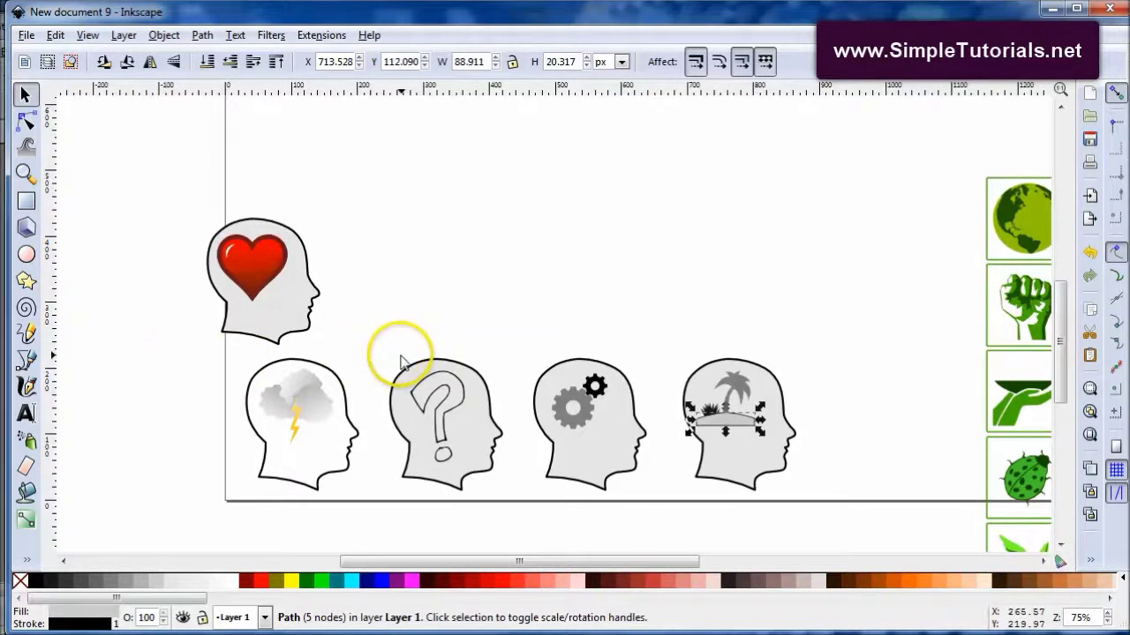
Change the question mark's stacking order, shrink it to about 66.5 × 111.3 px and centre it in the second head.
{"action": "left_click", "coordinate": [448, 402]}
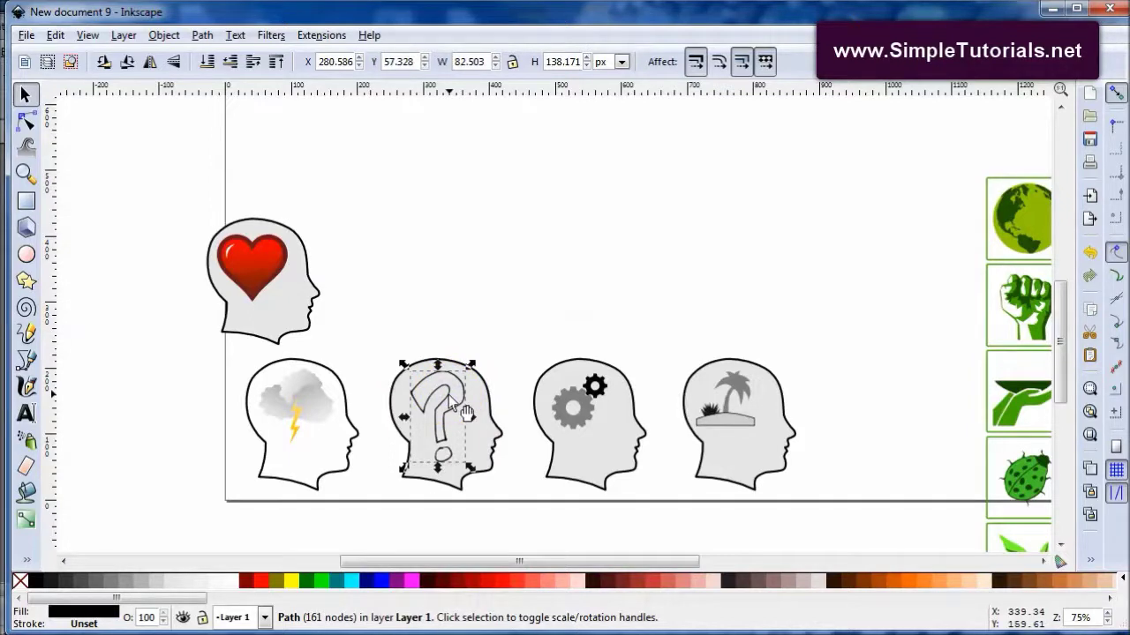
{"action": "left_click_drag", "start_coordinate": [450, 399], "coordinate": [472, 351]}
{"action": "key", "text": "End"}
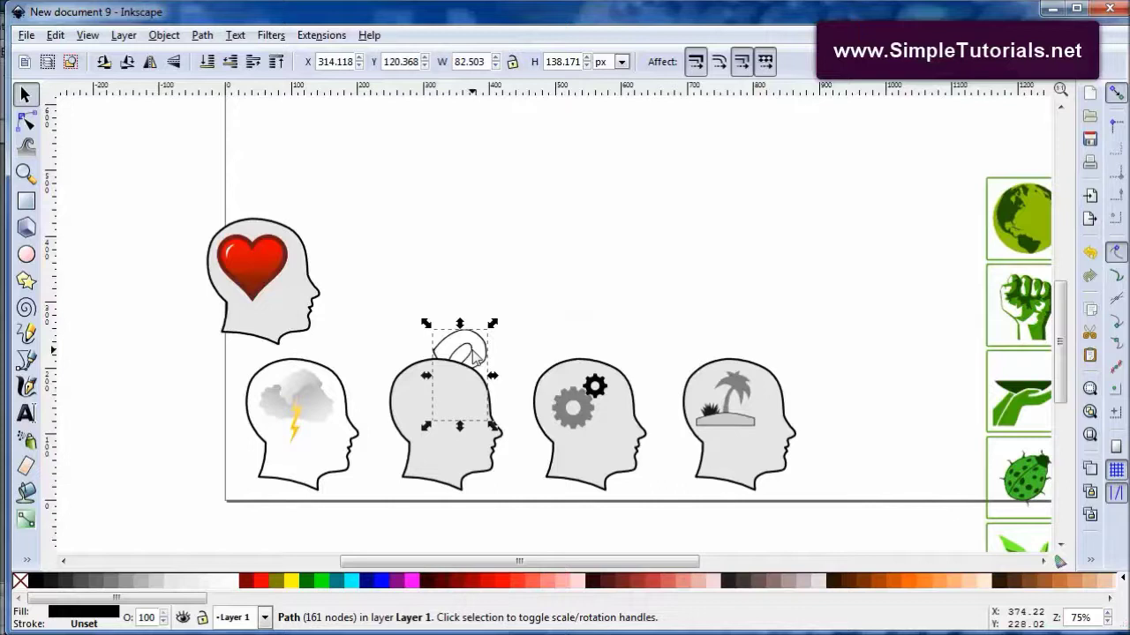
{"action": "left_click_drag", "start_coordinate": [473, 349], "coordinate": [472, 326]}
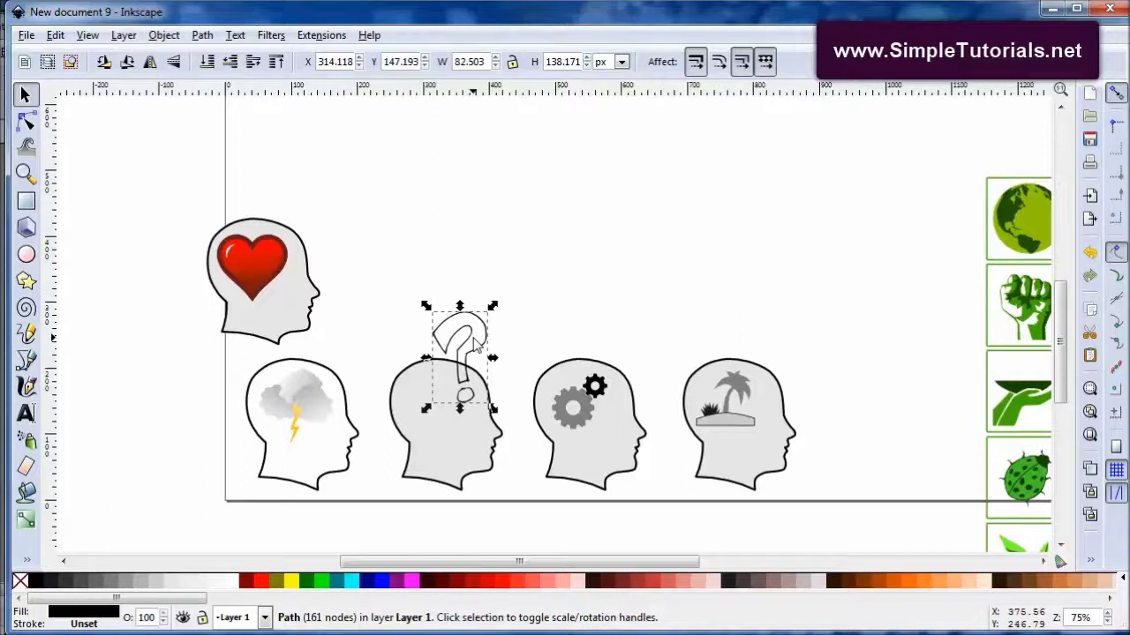
{"action": "left_click", "coordinate": [469, 337]}
{"action": "left_click_drag", "start_coordinate": [468, 336], "coordinate": [443, 390]}
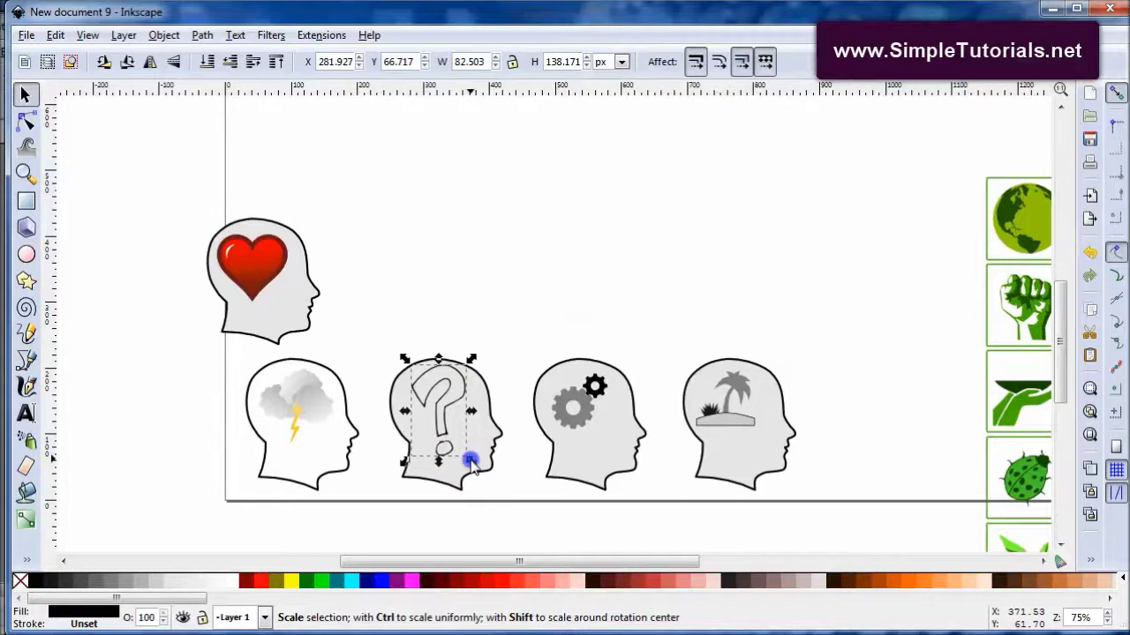
{"action": "left_click_drag", "start_coordinate": [470, 460], "coordinate": [459, 443]}
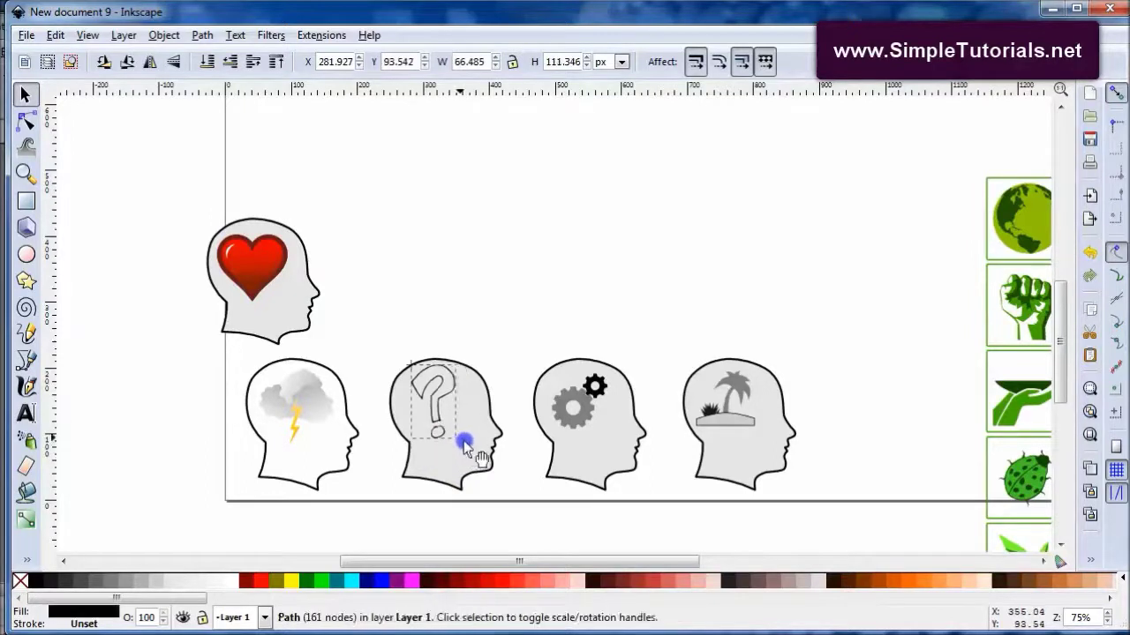
{"action": "left_click_drag", "start_coordinate": [441, 393], "coordinate": [436, 400]}
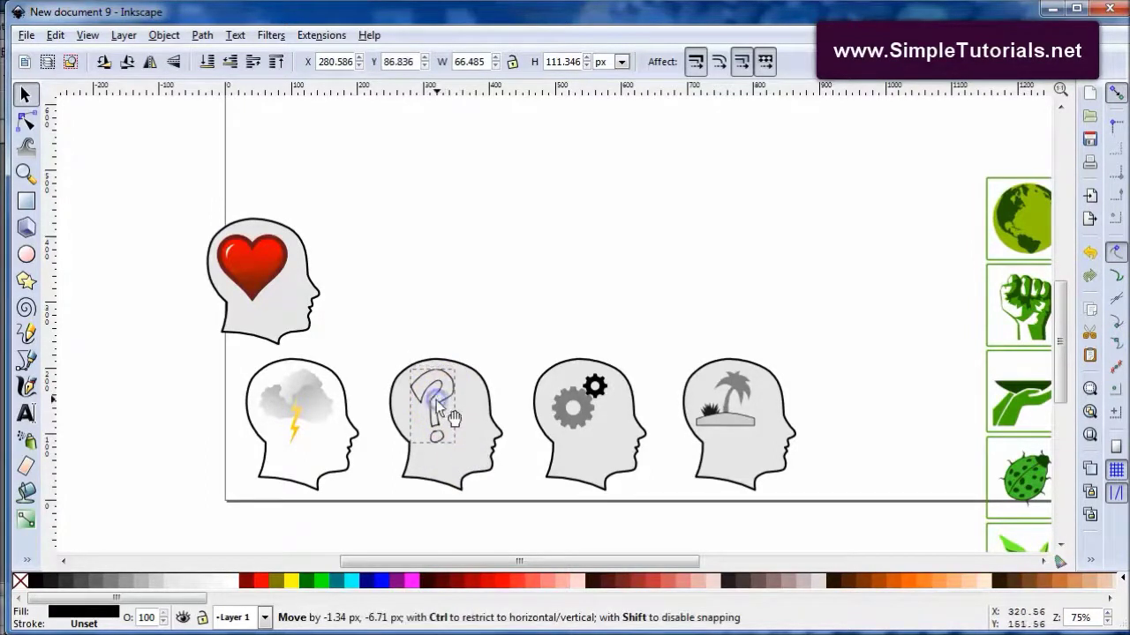
{"action": "left_click", "coordinate": [494, 328]}
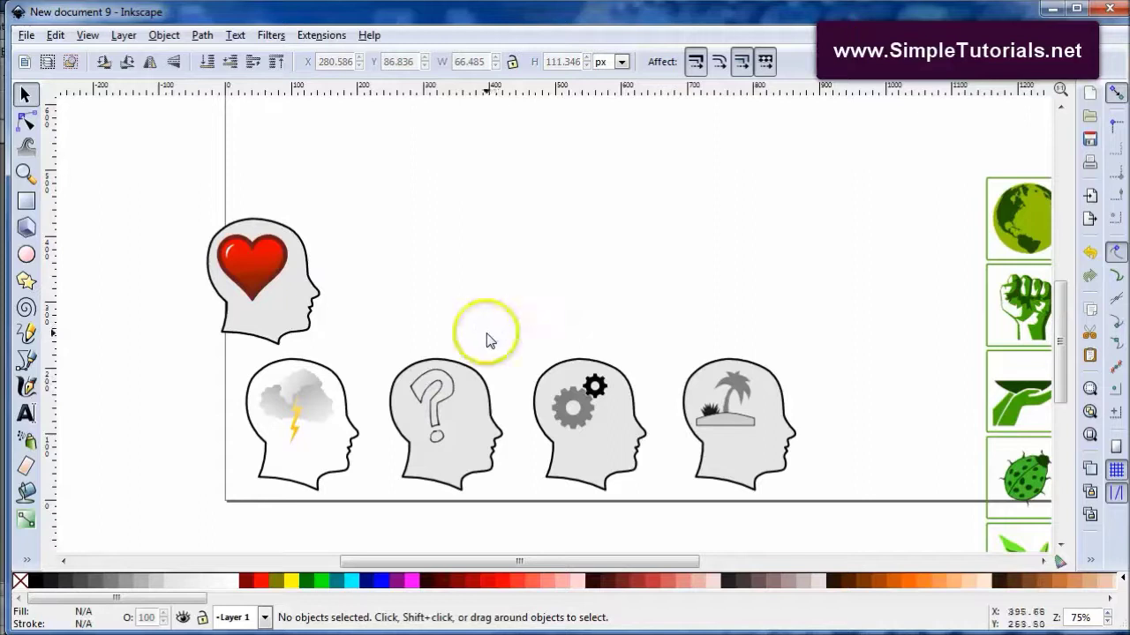